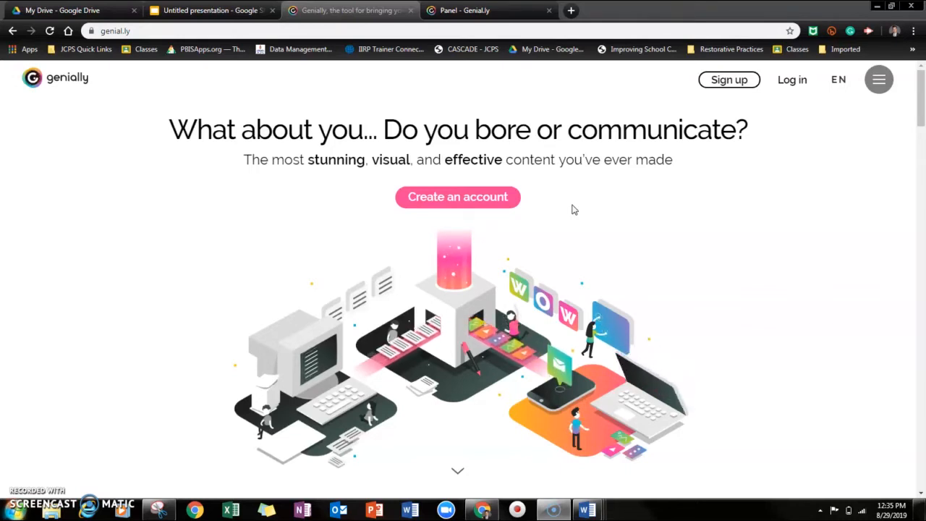
- Look through the files in the desktop's Mt.Rushmore Project folder, close the folder and return to the browser
{"action": "left_click", "coordinate": [878, 6]}
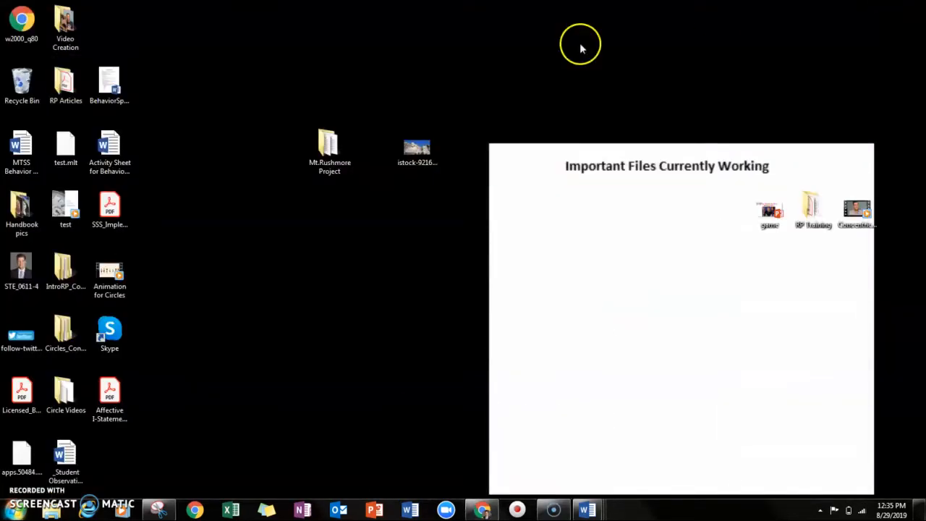
{"action": "left_click", "coordinate": [335, 167]}
{"action": "left_click", "coordinate": [335, 167]}
{"action": "double_click", "coordinate": [337, 142]}
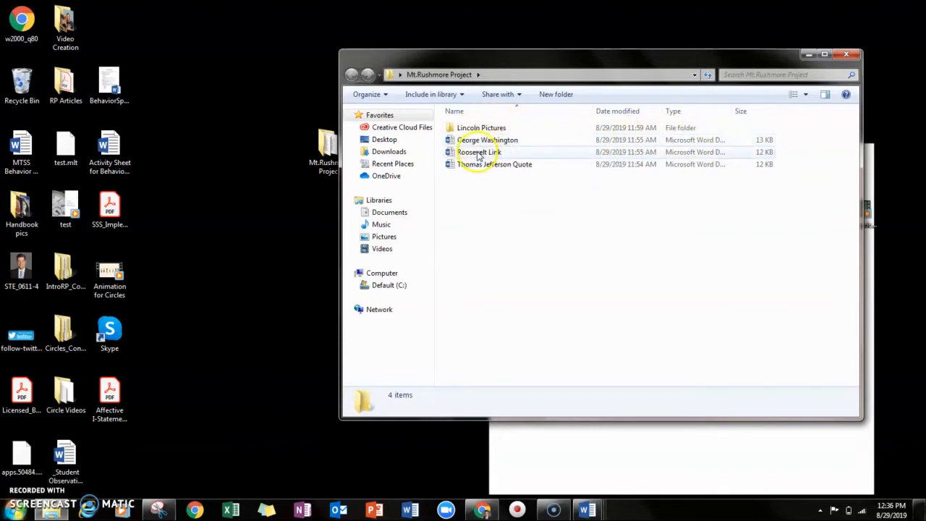
{"action": "left_click", "coordinate": [846, 55]}
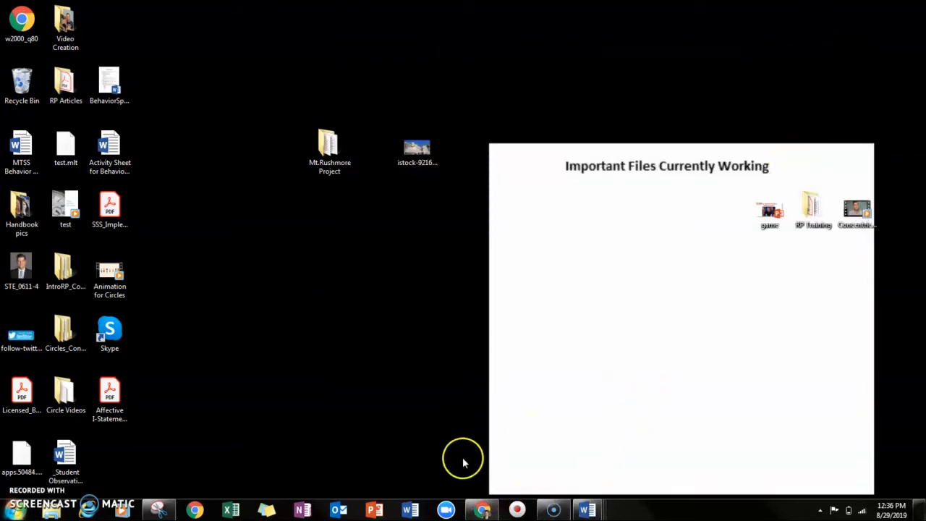
{"action": "left_click", "coordinate": [480, 510]}
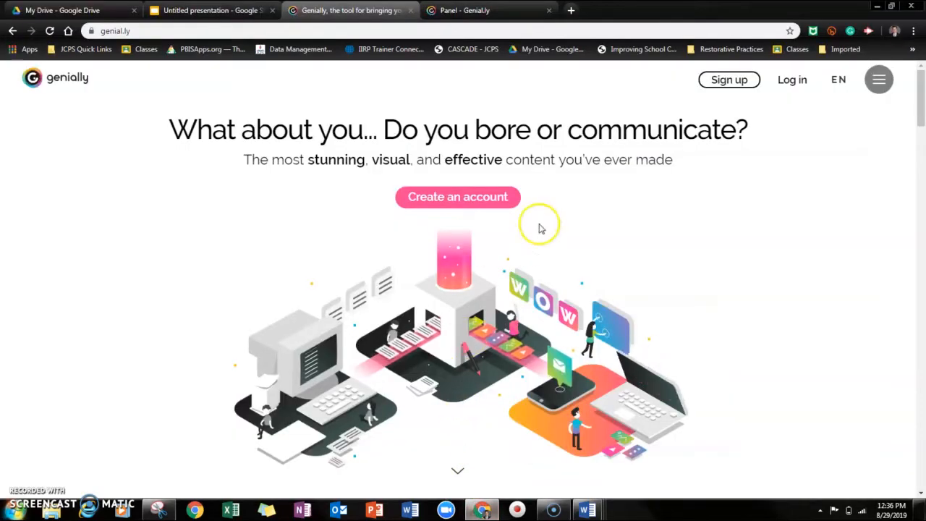
- Switch to the Genially panel and start a creation of the Interactive Image type
{"action": "left_click", "coordinate": [467, 10]}
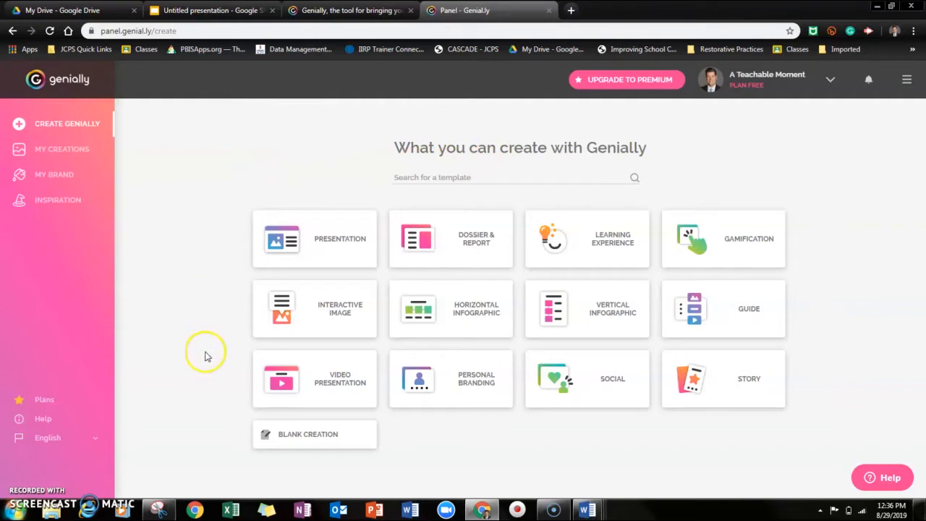
{"action": "mouse_move", "coordinate": [269, 309]}
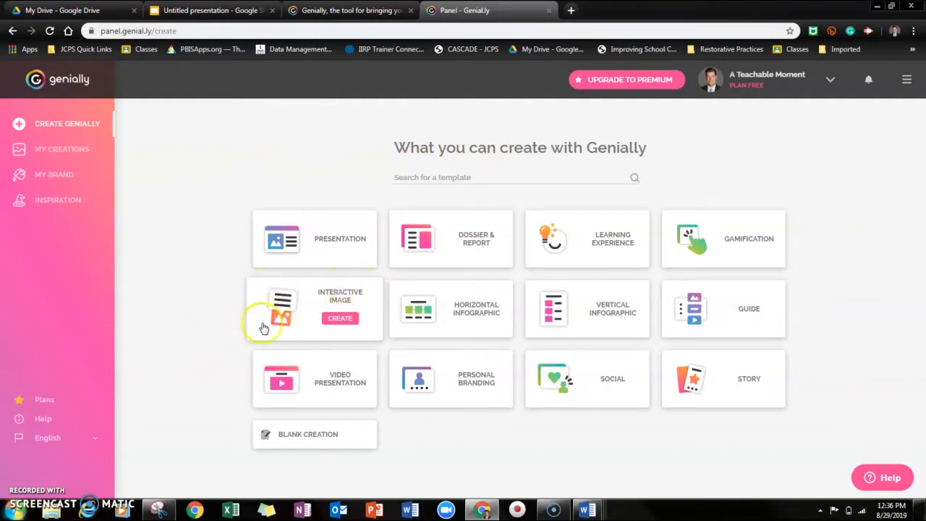
{"action": "mouse_move", "coordinate": [762, 257]}
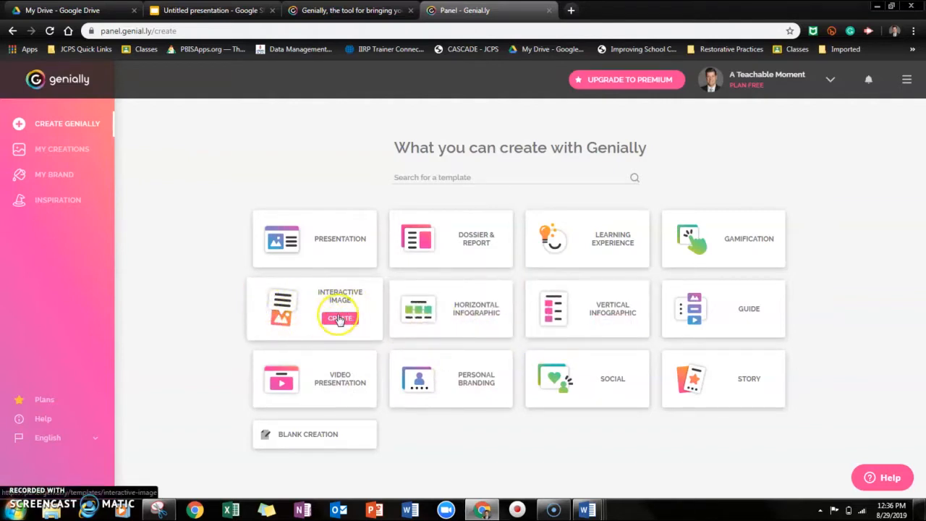
{"action": "left_click", "coordinate": [337, 318]}
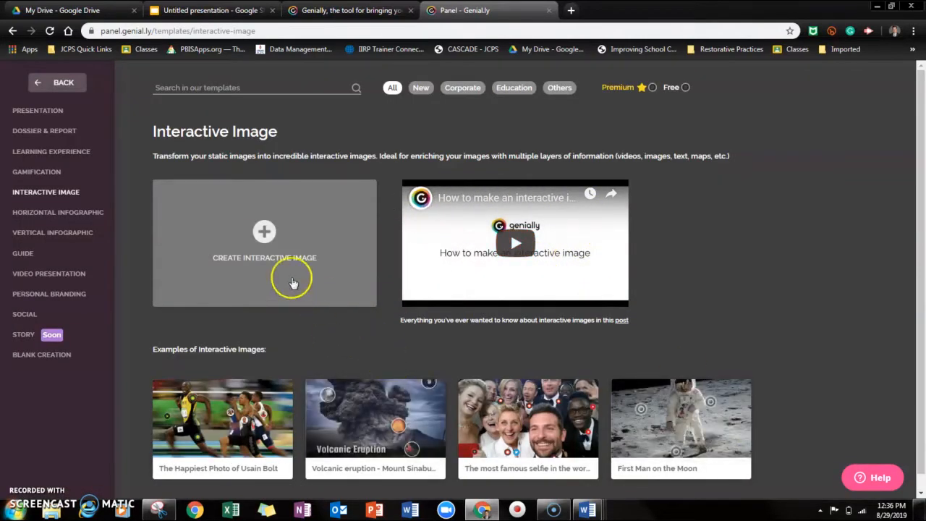
- Create the interactive image by uploading the desktop file istock-92166742 from the computer and accepting it
{"action": "left_click", "coordinate": [258, 234]}
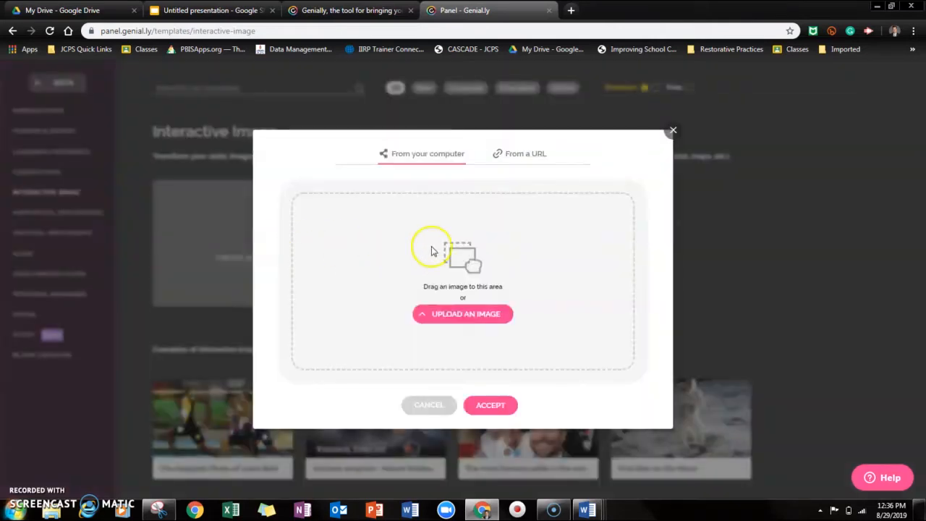
{"action": "left_click", "coordinate": [480, 317]}
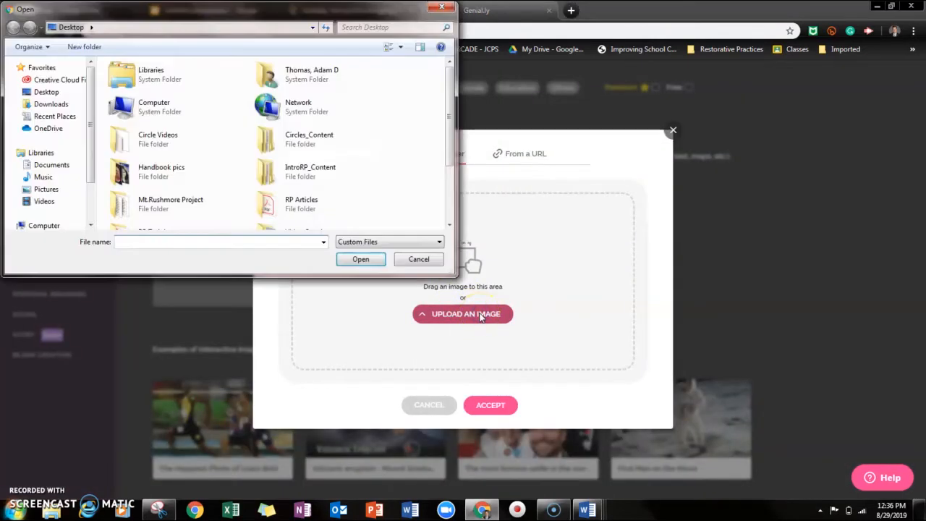
{"action": "left_click_drag", "start_coordinate": [443, 132], "coordinate": [450, 180]}
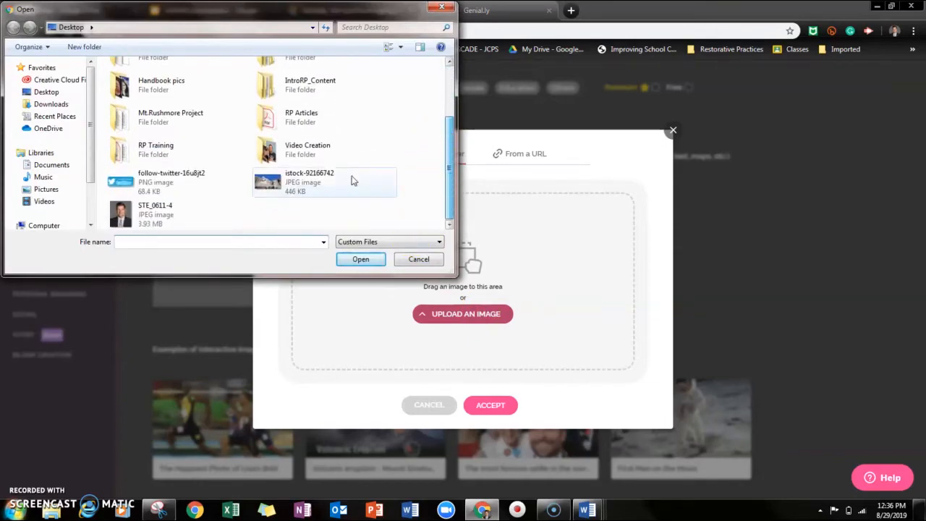
{"action": "left_click", "coordinate": [304, 179]}
{"action": "left_click", "coordinate": [362, 260]}
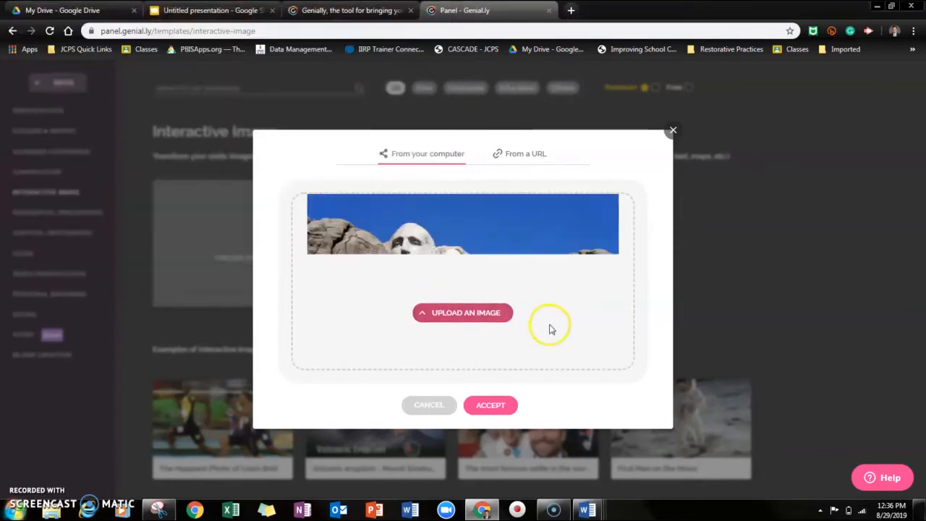
{"action": "left_click", "coordinate": [495, 409]}
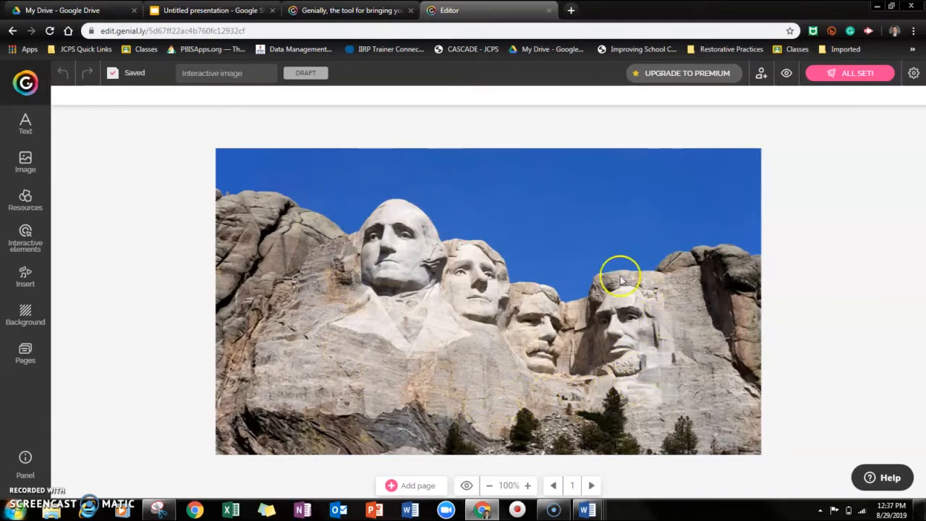
- Insert the purple quotation-mark interactive button, enlarge it and place it just below Thomas Jefferson's face
{"action": "left_click", "coordinate": [25, 231]}
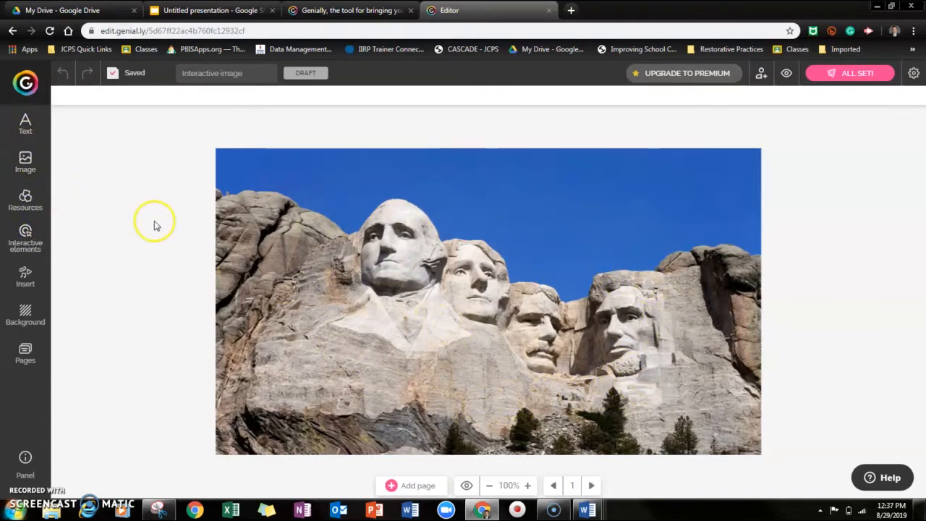
{"action": "left_click", "coordinate": [27, 237]}
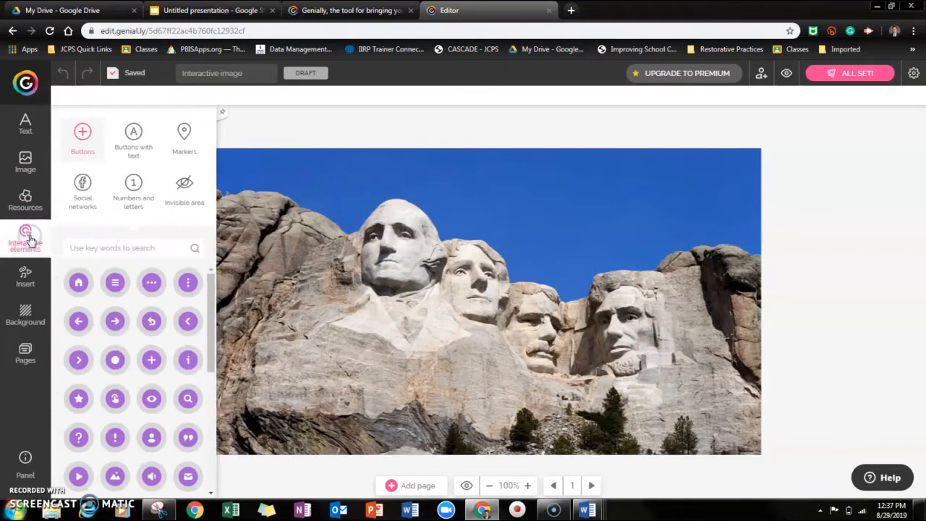
{"action": "left_click_drag", "start_coordinate": [209, 300], "coordinate": [210, 341]}
{"action": "left_click", "coordinate": [191, 369]}
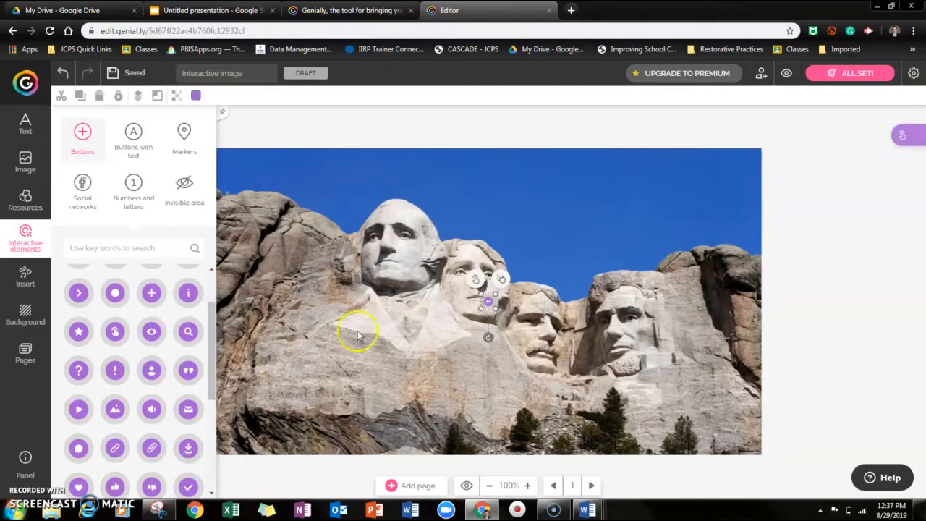
{"action": "left_click_drag", "start_coordinate": [493, 308], "coordinate": [510, 321]}
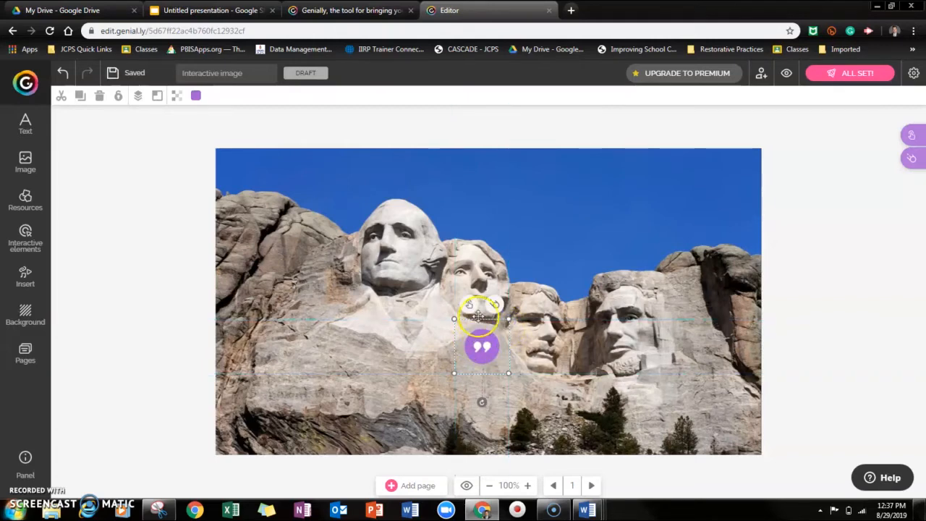
- Give the quotation button a Tooltip interactivity and copy the full quote from the Thomas Jefferson Quote Word document
{"action": "left_click", "coordinate": [470, 305]}
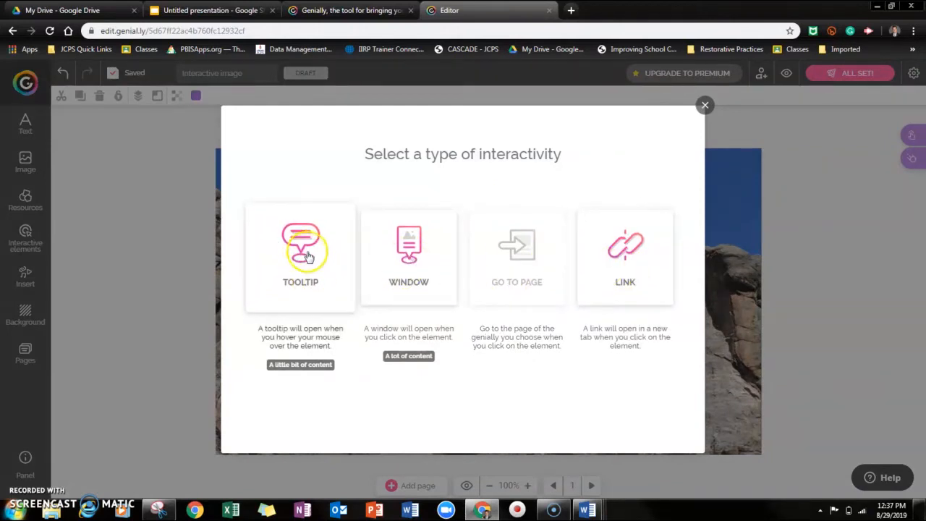
{"action": "left_click", "coordinate": [310, 251]}
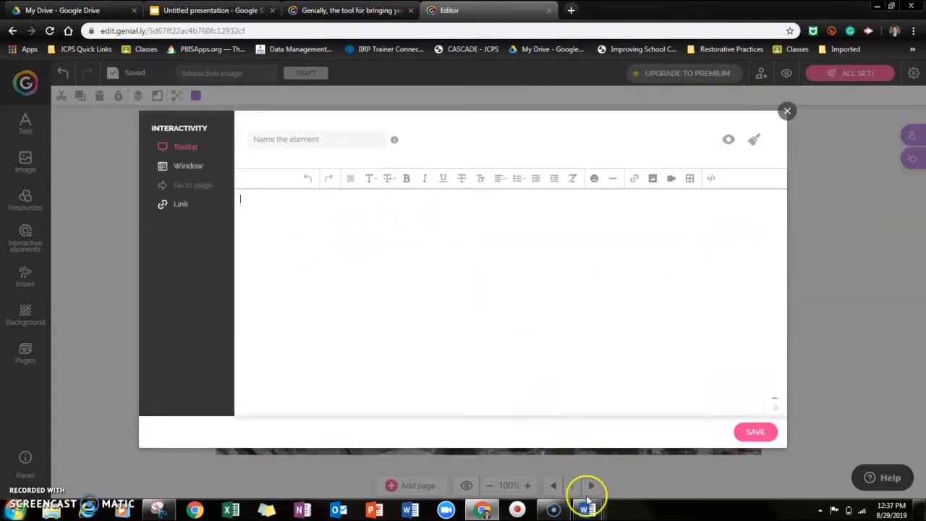
{"action": "mouse_move", "coordinate": [586, 506]}
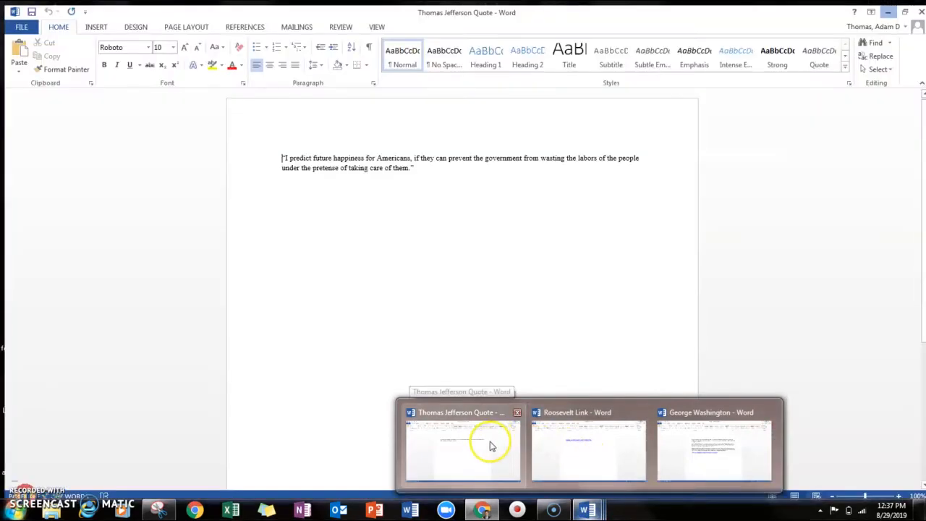
{"action": "left_click", "coordinate": [490, 442]}
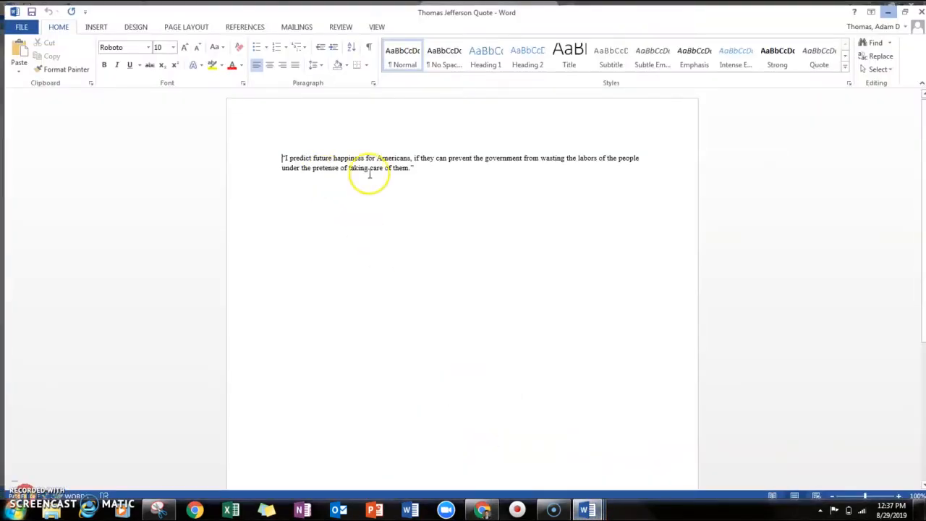
{"action": "left_click_drag", "start_coordinate": [402, 163], "coordinate": [272, 150]}
{"action": "key", "text": "ctrl+c"}
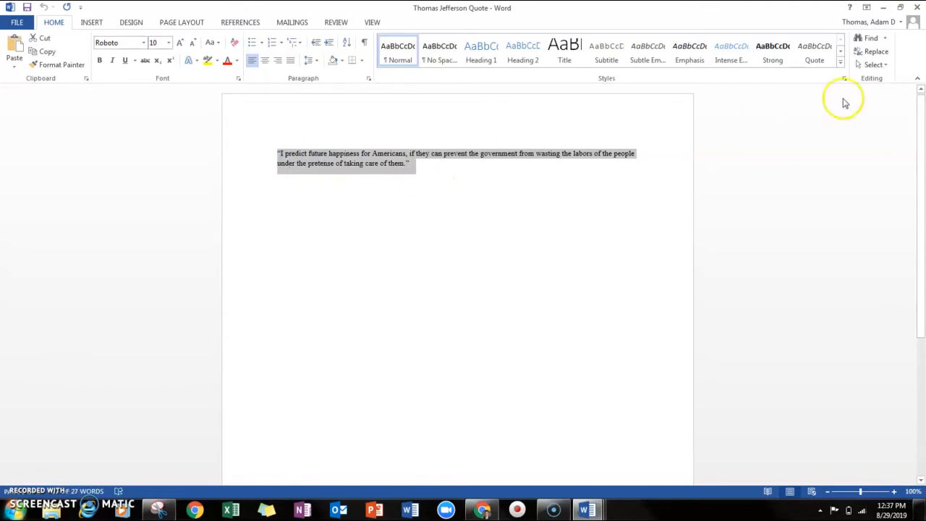
{"action": "left_click", "coordinate": [883, 7]}
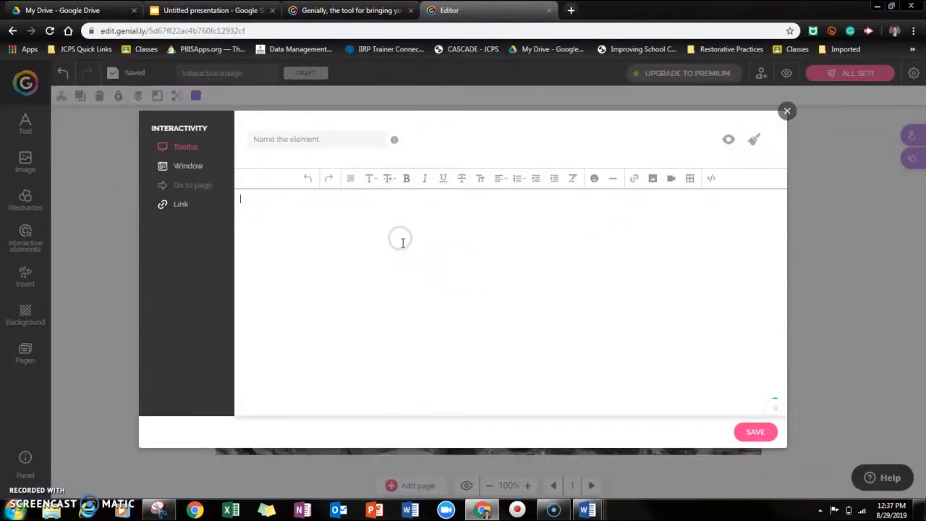
- Paste the copied quote into the tooltip's text area, keeping the Word formatting, and save the tooltip
{"action": "left_click", "coordinate": [402, 243]}
{"action": "key", "text": "ctrl+v"}
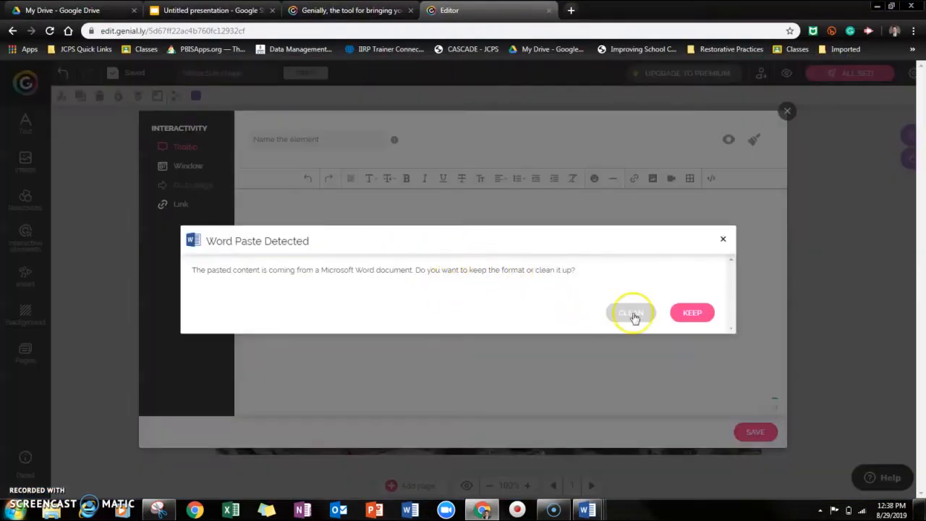
{"action": "left_click", "coordinate": [688, 313]}
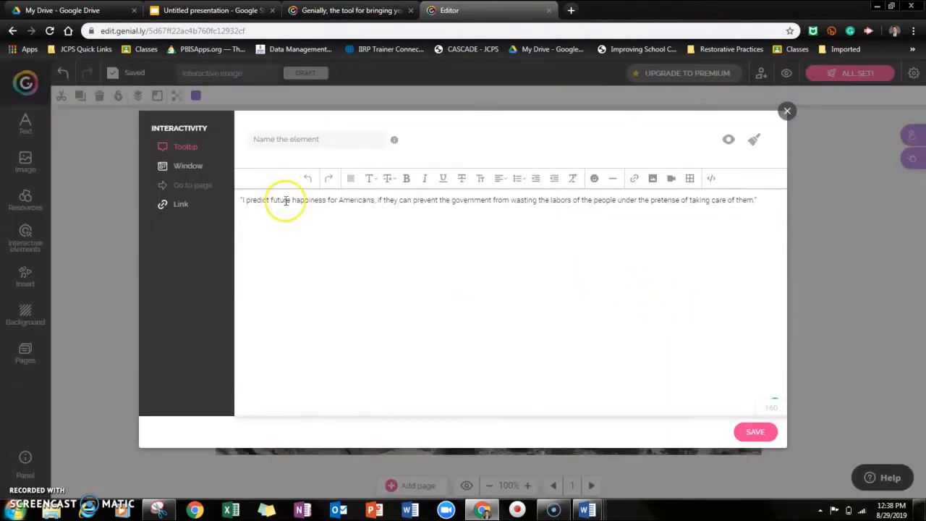
{"action": "left_click", "coordinate": [757, 432]}
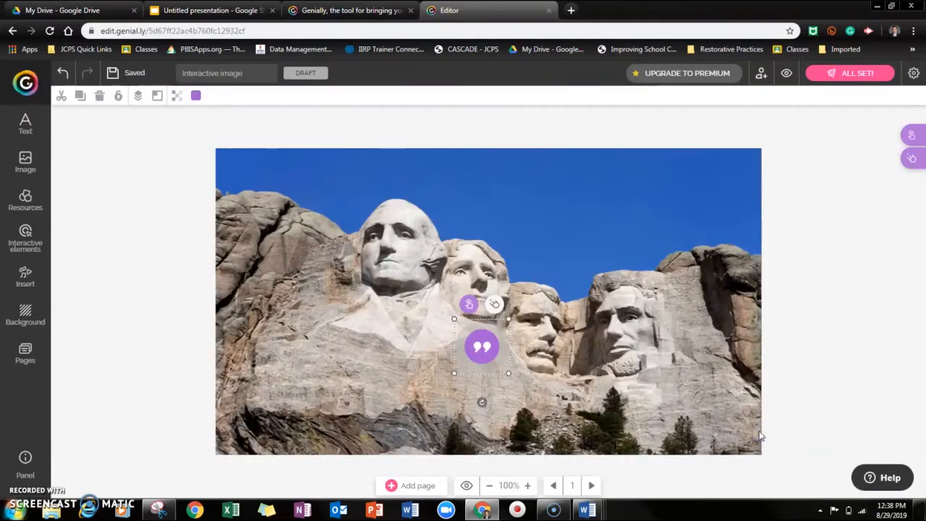
- Reopen the quotation button's tooltip, set the entire quote to font size 24 and save it
{"action": "left_click", "coordinate": [470, 305]}
{"action": "left_click_drag", "start_coordinate": [240, 201], "coordinate": [709, 201]}
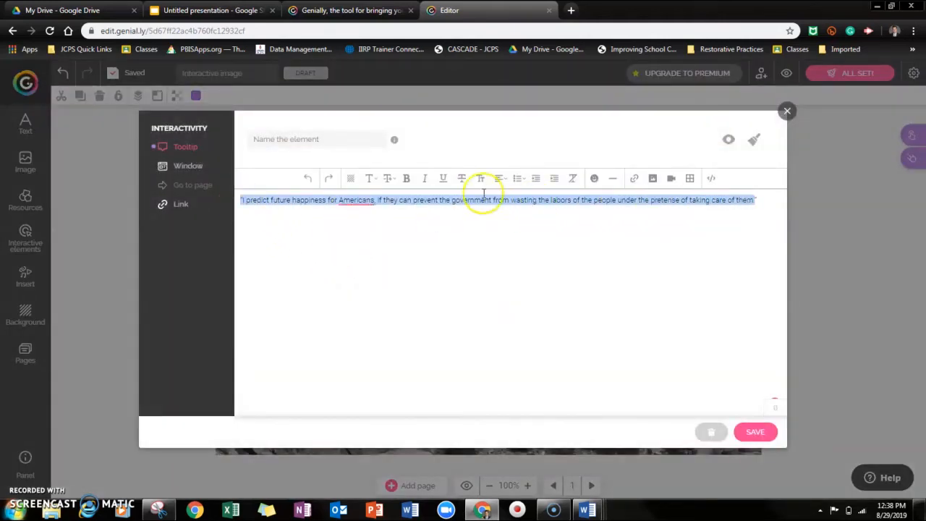
{"action": "left_click", "coordinate": [388, 178]}
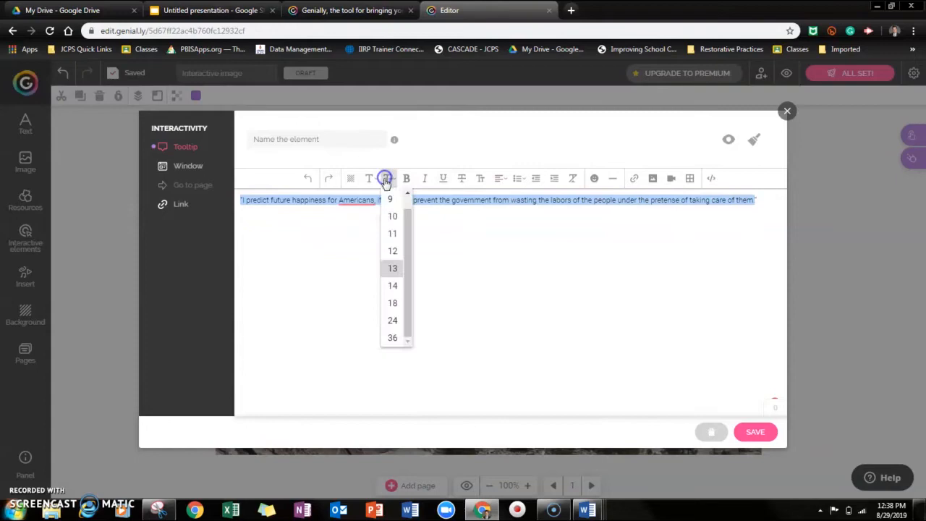
{"action": "left_click", "coordinate": [393, 323]}
{"action": "left_click", "coordinate": [756, 434]}
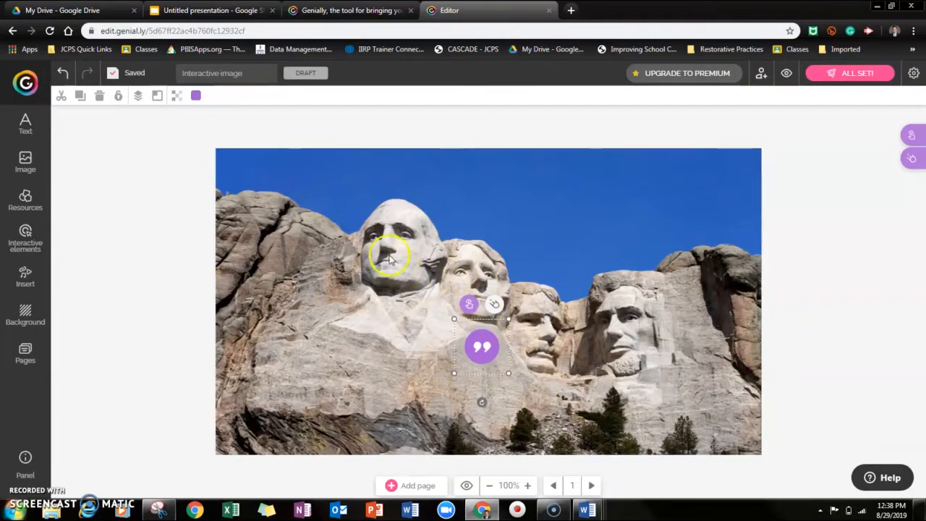
- Insert a second purple interactive button from the Buttons collection and place it enlarged below George Washington's face
{"action": "left_click", "coordinate": [26, 242]}
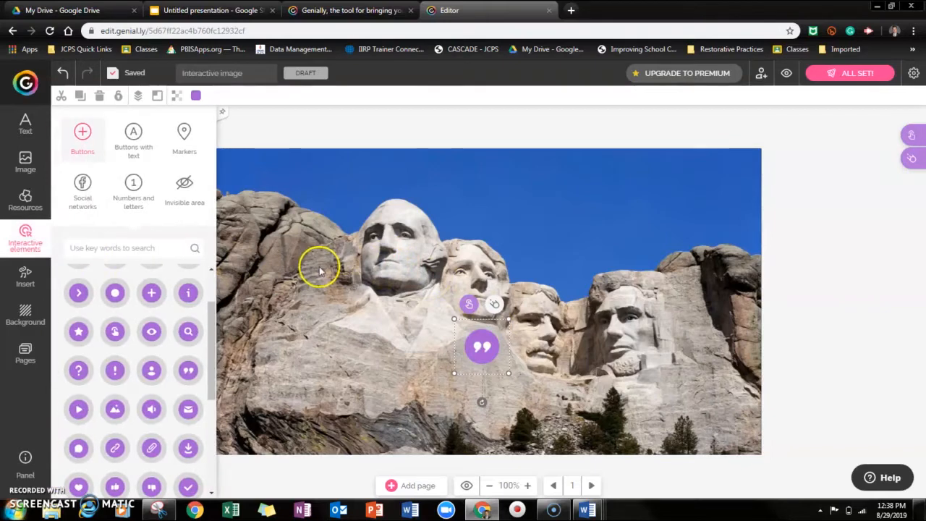
{"action": "left_click_drag", "start_coordinate": [214, 318], "coordinate": [207, 362]}
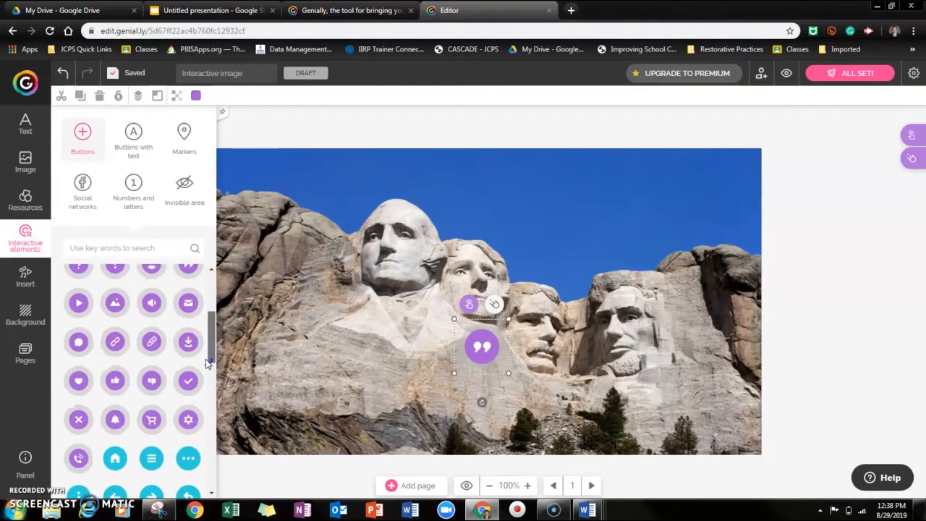
{"action": "left_click_drag", "start_coordinate": [206, 361], "coordinate": [207, 352]}
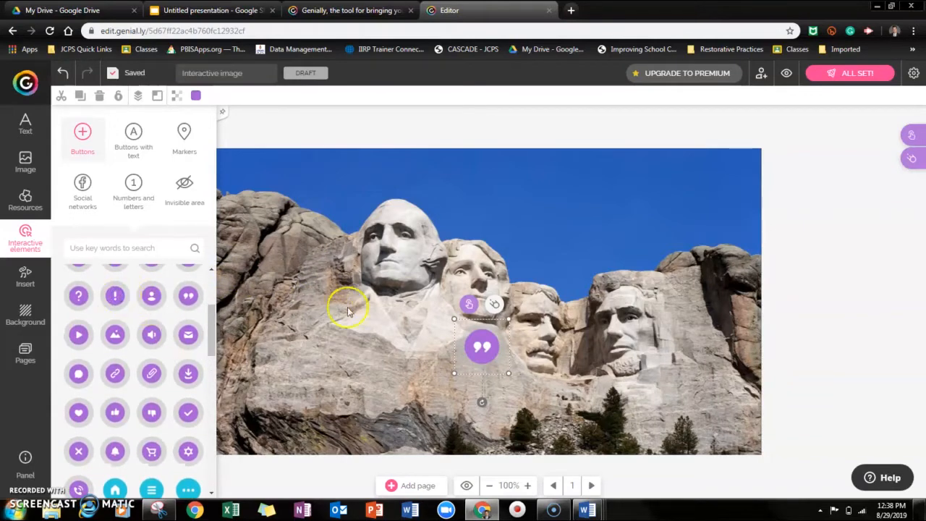
{"action": "left_click_drag", "start_coordinate": [486, 303], "coordinate": [395, 319]}
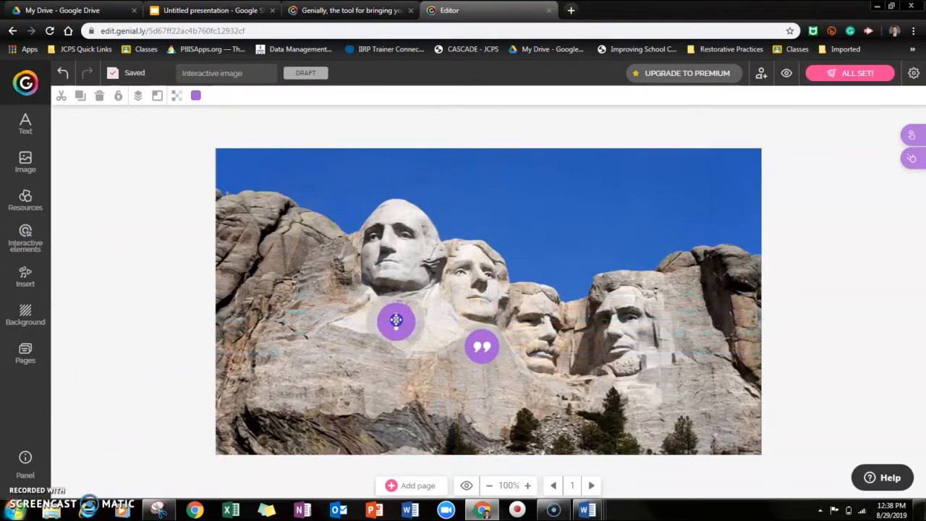
- Give the exclamation mark button a Window interactivity and copy the full text of the George Washington Word document
{"action": "left_click", "coordinate": [383, 278]}
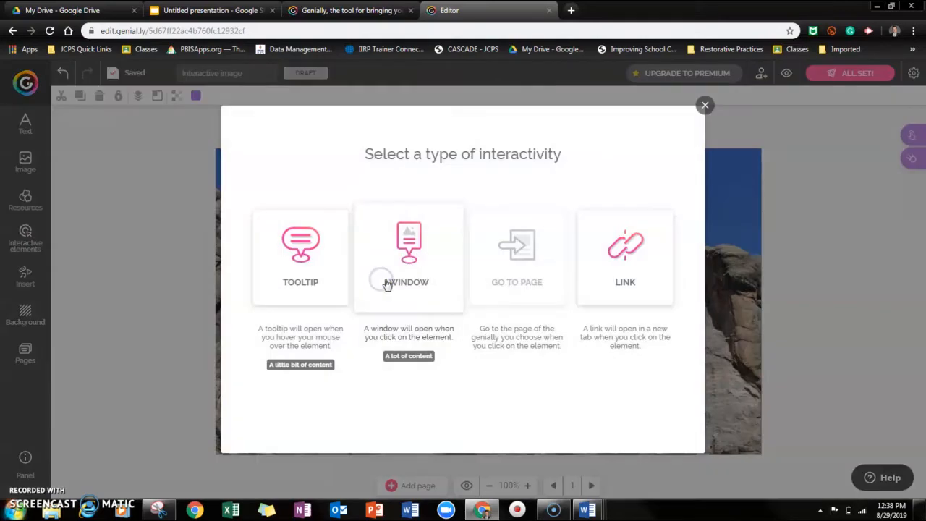
{"action": "left_click", "coordinate": [417, 297]}
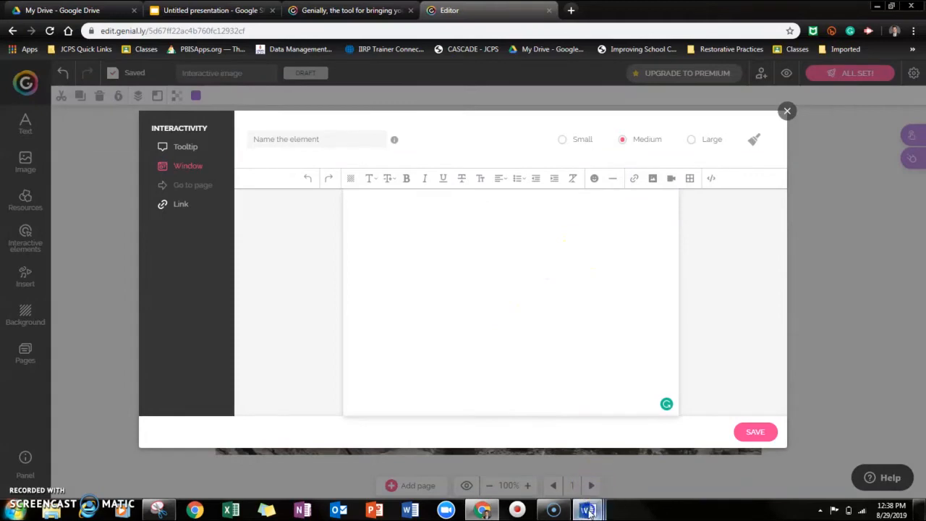
{"action": "left_click", "coordinate": [590, 513]}
{"action": "left_click", "coordinate": [684, 441]}
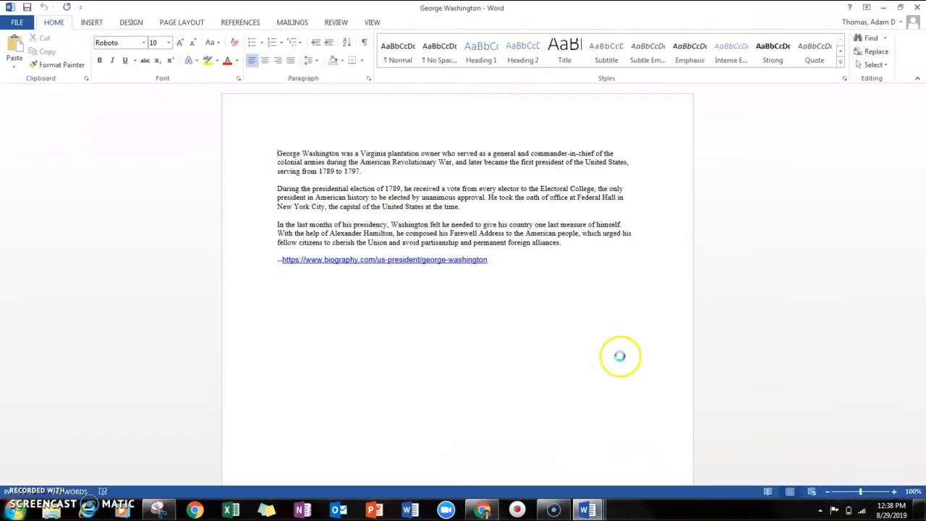
{"action": "left_click_drag", "start_coordinate": [274, 154], "coordinate": [554, 264]}
{"action": "key", "text": "ctrl+c"}
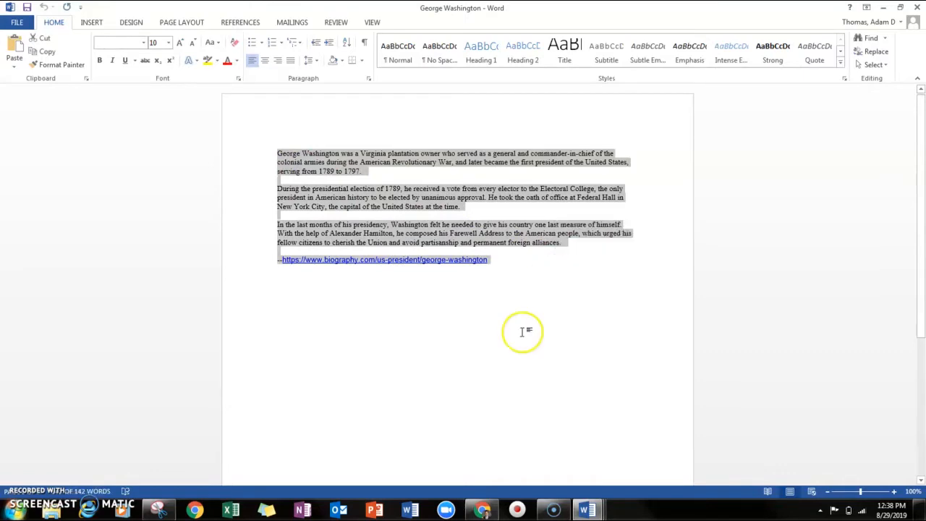
- Paste the copied Washington biography into the window's text area and save the window
{"action": "left_click", "coordinate": [482, 510]}
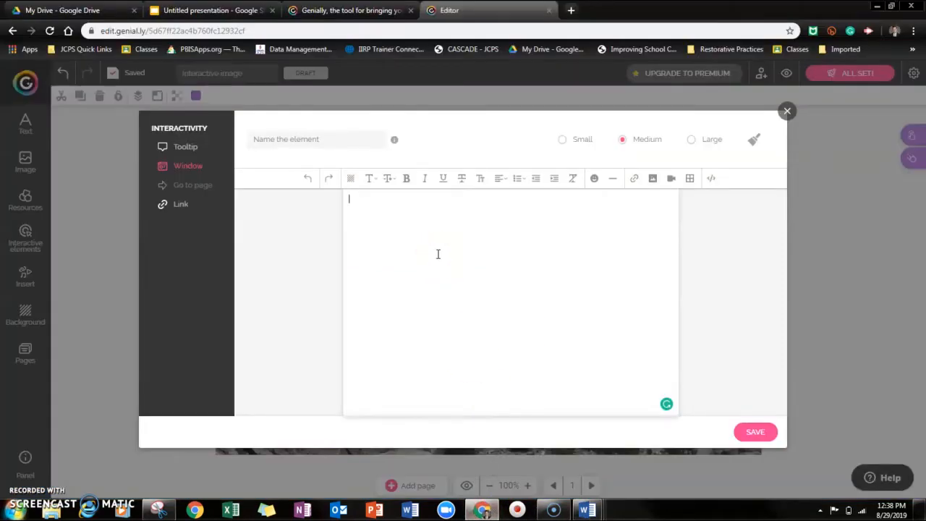
{"action": "key", "text": "ctrl+v"}
{"action": "left_click", "coordinate": [697, 312]}
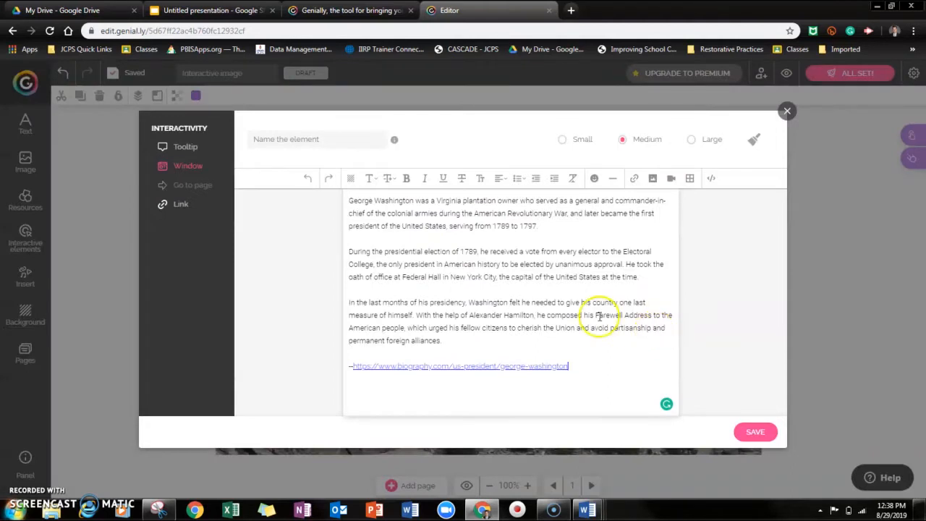
{"action": "left_click", "coordinate": [754, 431]}
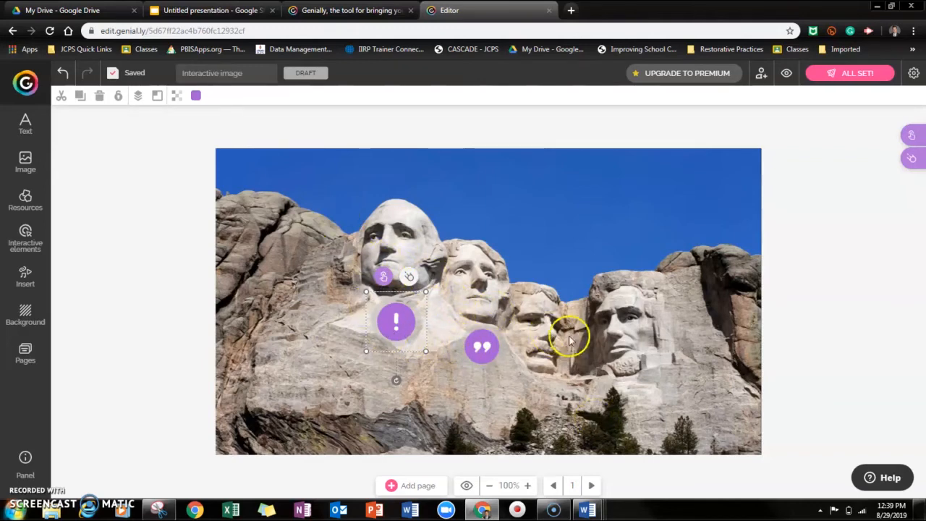
- Insert a purple play button from the interactive Buttons collection and place it enlarged below Theodore Roosevelt's face
{"action": "left_click", "coordinate": [13, 247]}
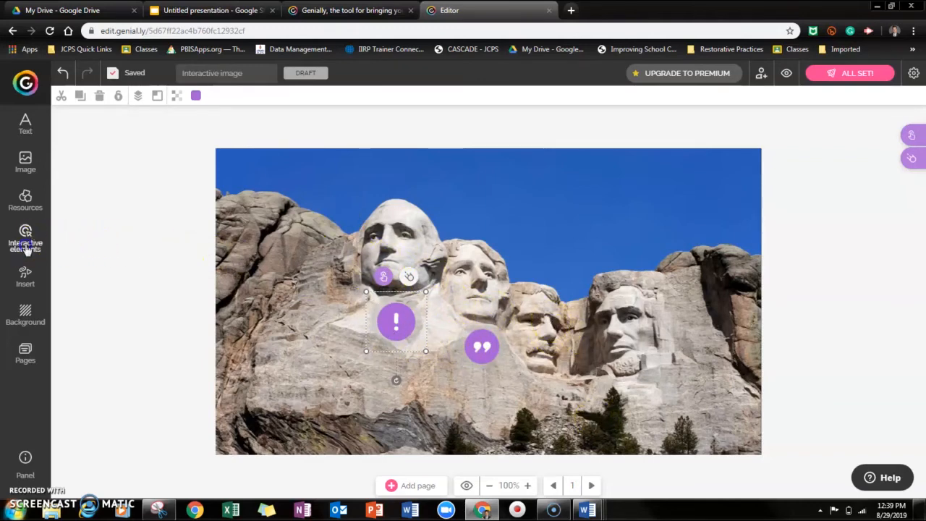
{"action": "mouse_move", "coordinate": [213, 329]}
{"action": "left_mouse_down"}
{"action": "mouse_move", "coordinate": [210, 290]}
{"action": "mouse_move", "coordinate": [209, 321]}
{"action": "left_mouse_up"}
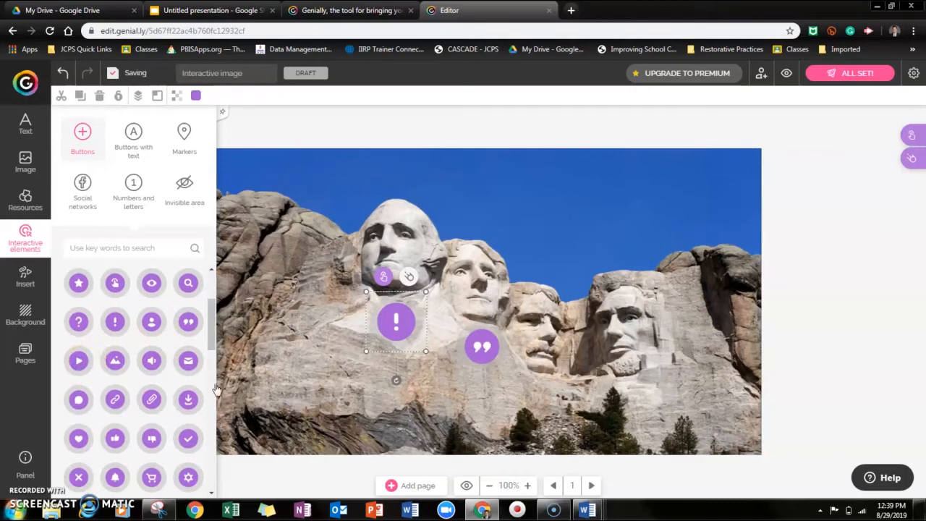
{"action": "left_click_drag", "start_coordinate": [493, 308], "coordinate": [560, 403]}
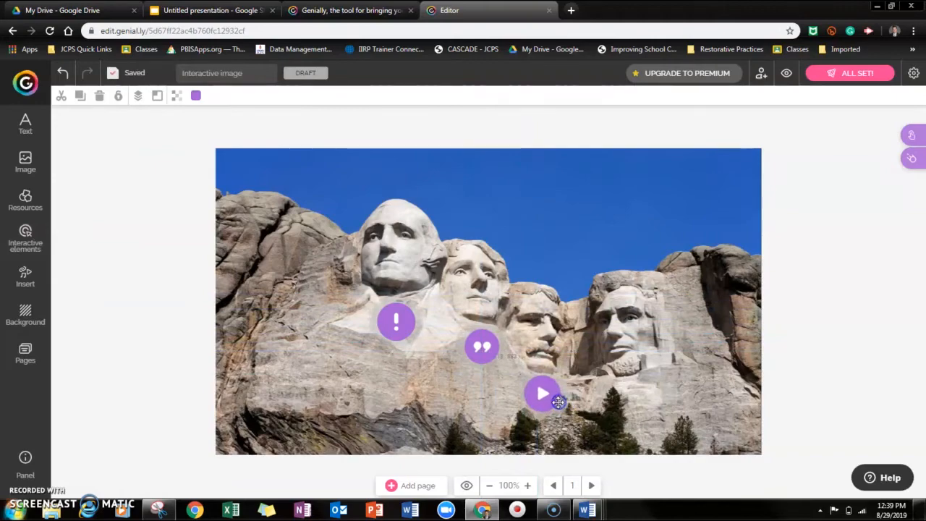
- Give the play button a Link interactivity and select the YouTube address in the Roosevelt Link Word document
{"action": "left_click", "coordinate": [530, 350]}
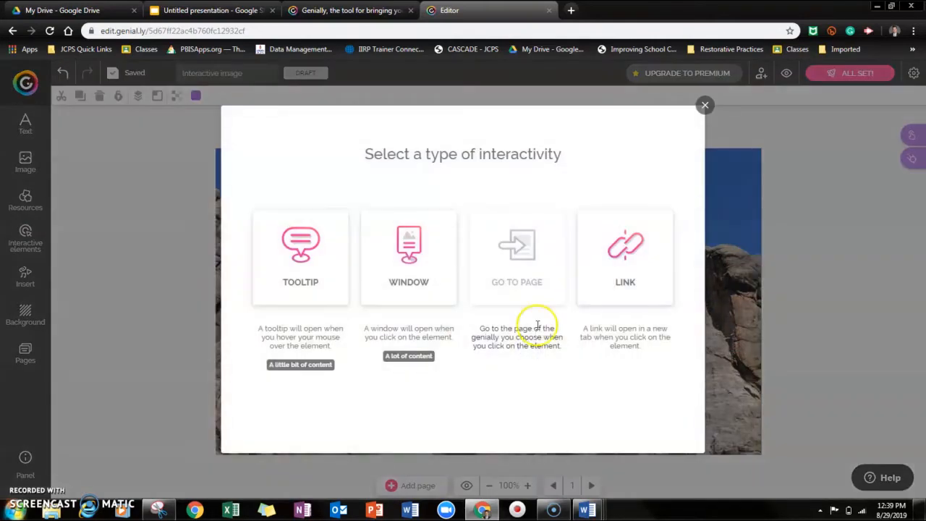
{"action": "left_click", "coordinate": [622, 259]}
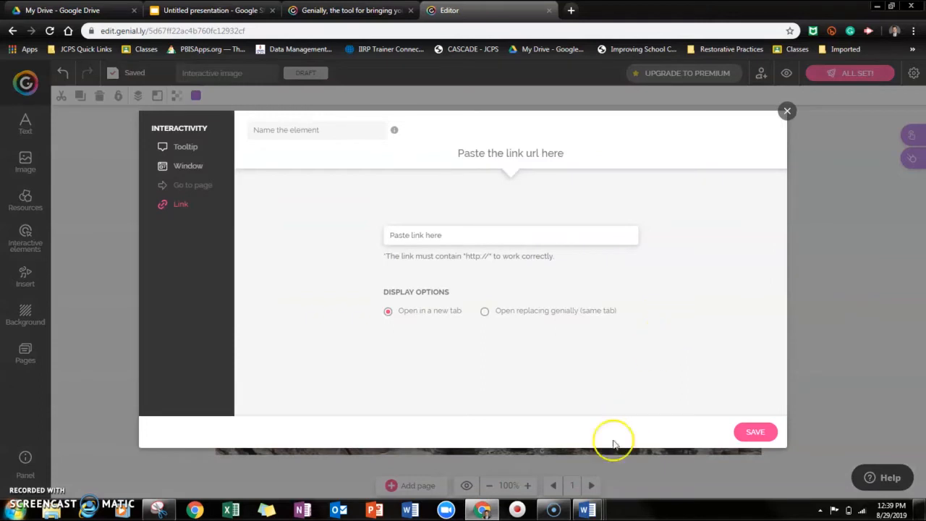
{"action": "mouse_move", "coordinate": [586, 510]}
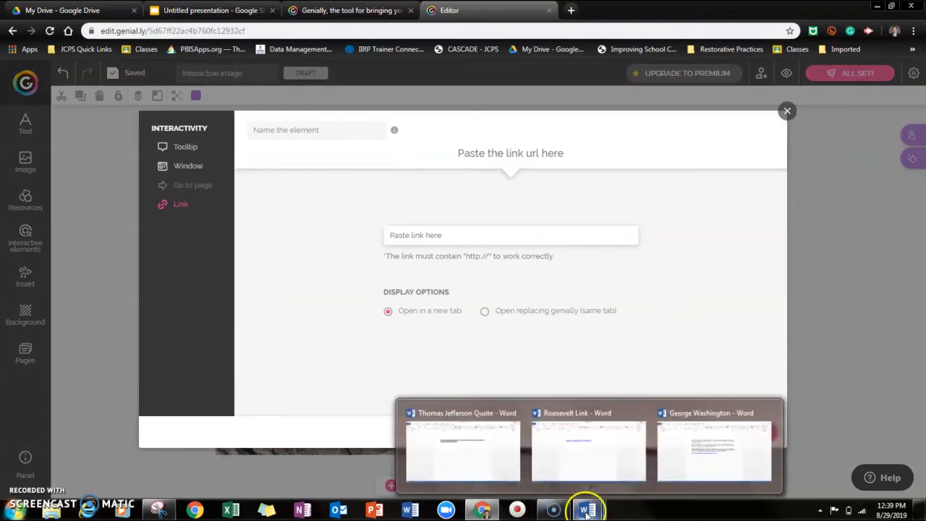
{"action": "left_click", "coordinate": [598, 454]}
{"action": "left_click_drag", "start_coordinate": [500, 153], "coordinate": [246, 159]}
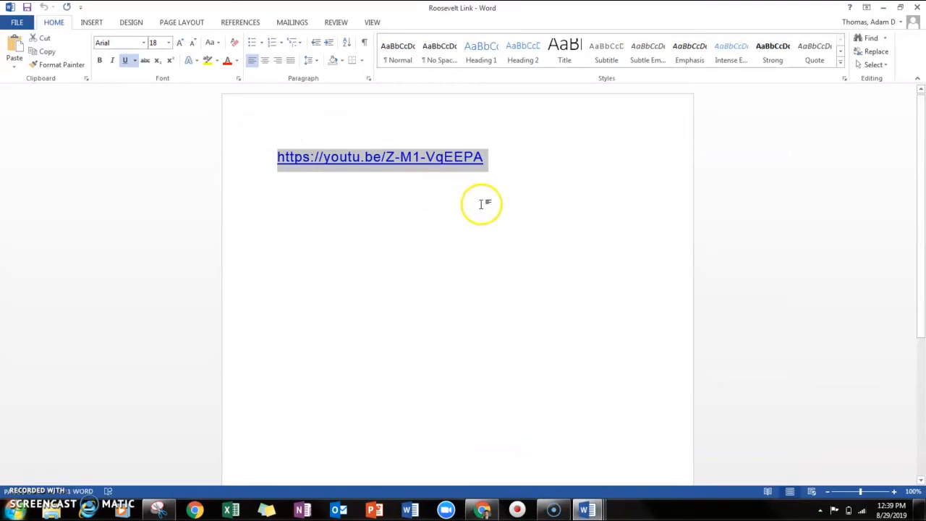
- Try to transfer the YouTube address from the Roosevelt Link document into the play button's link field
{"action": "key", "text": "ctrl+v"}
{"action": "left_click", "coordinate": [884, 7]}
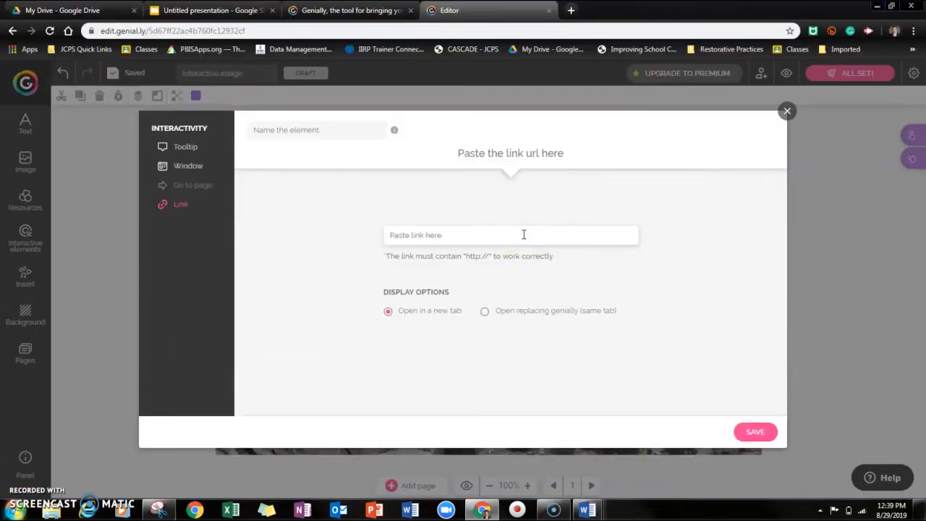
{"action": "left_click", "coordinate": [524, 234]}
{"action": "key", "text": "ctrl+v"}
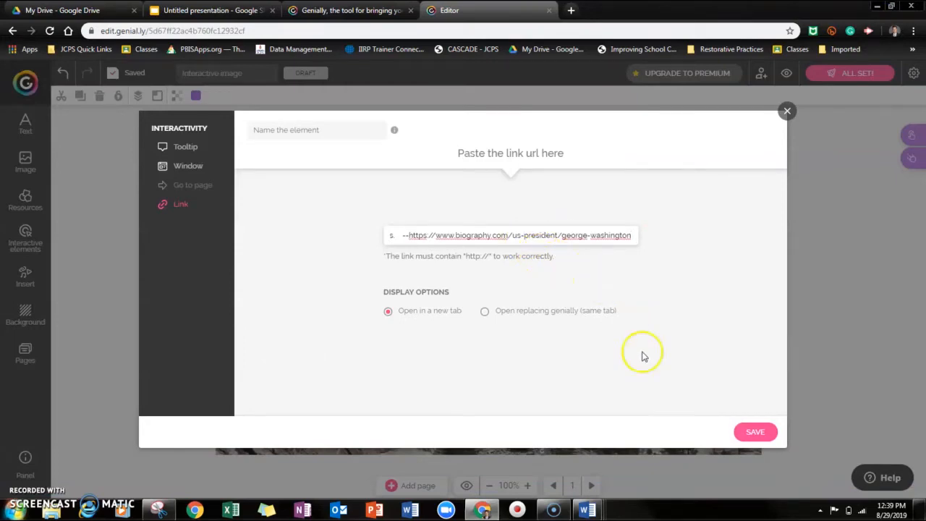
- Return to the Roosevelt Link Word document and undo the accidental paste over the YouTube address
{"action": "left_click", "coordinate": [586, 510]}
{"action": "left_click", "coordinate": [614, 440]}
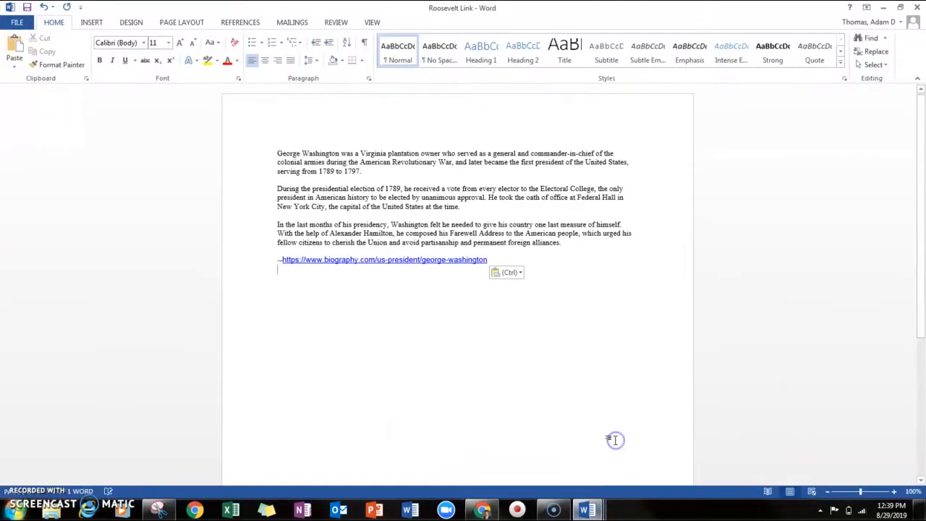
{"action": "left_click", "coordinate": [586, 510]}
{"action": "mouse_move", "coordinate": [687, 464]}
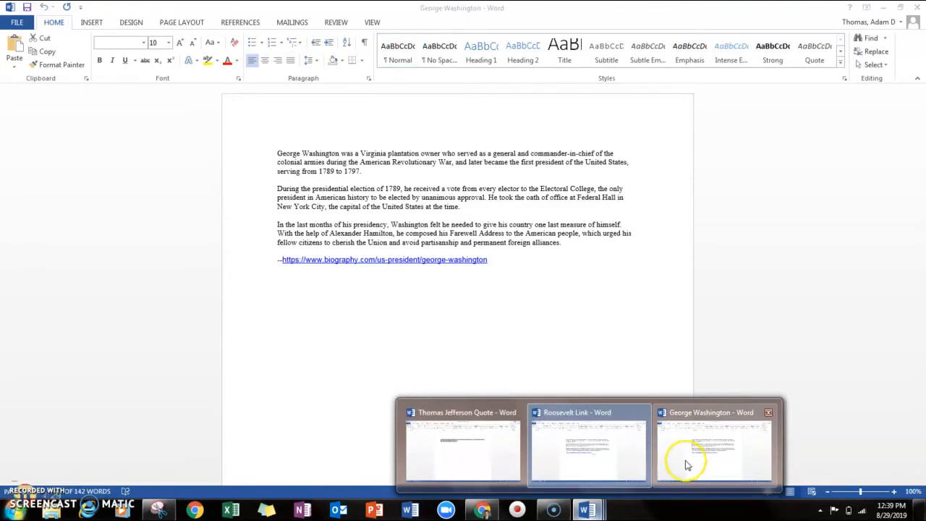
{"action": "left_click", "coordinate": [614, 445]}
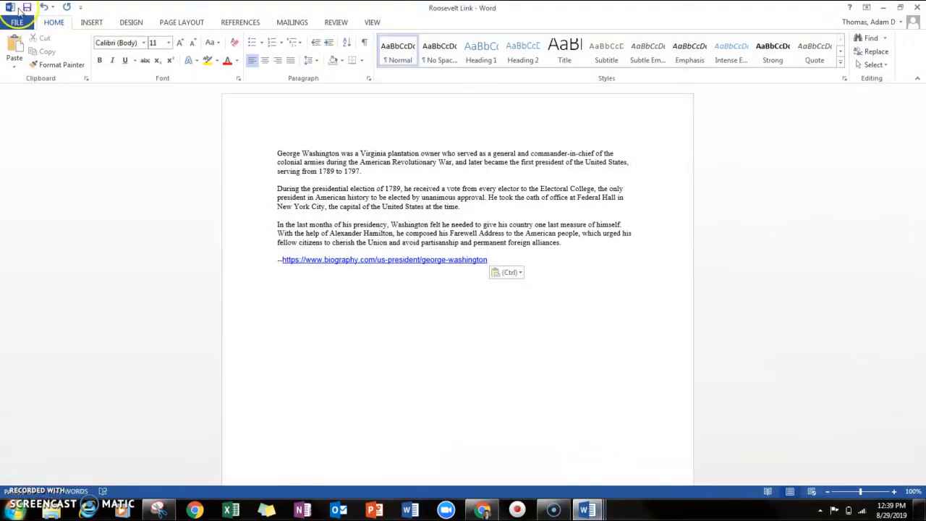
{"action": "left_click", "coordinate": [42, 7]}
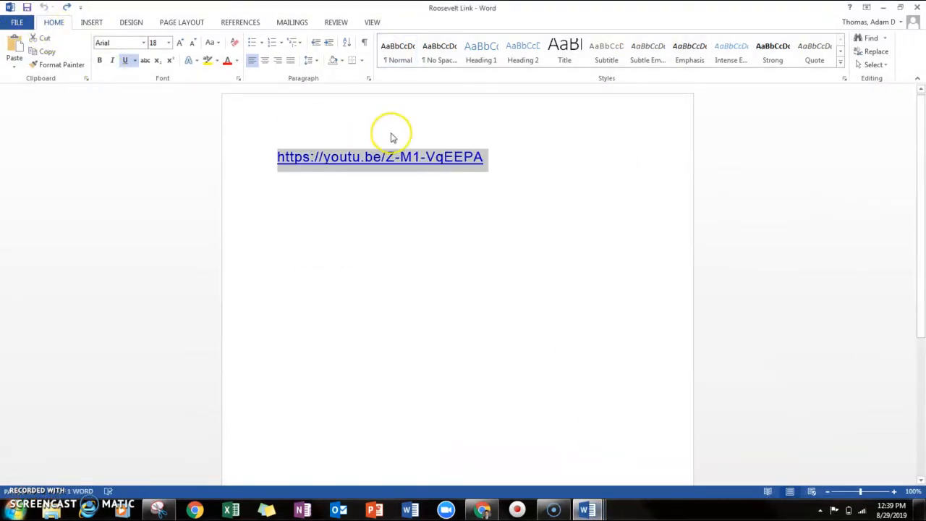
{"action": "left_click", "coordinate": [883, 7]}
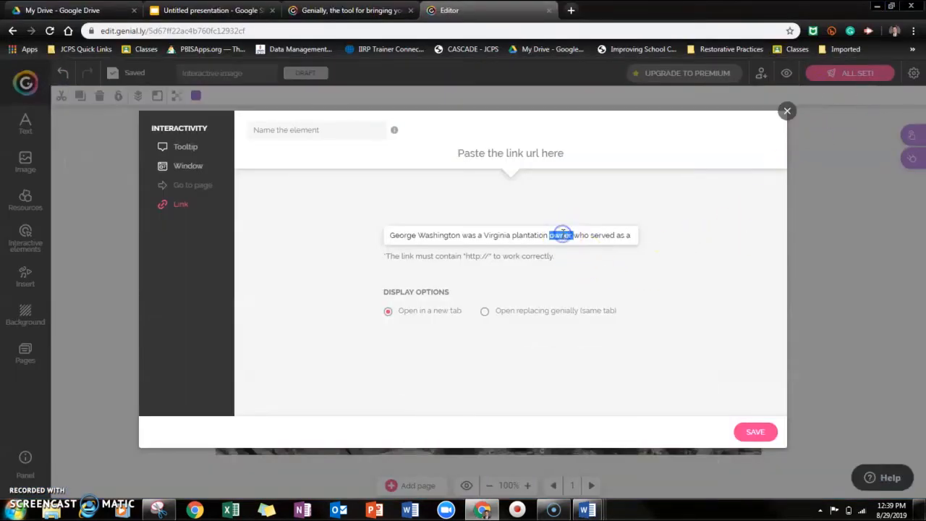
{"action": "triple_click", "coordinate": [562, 235]}
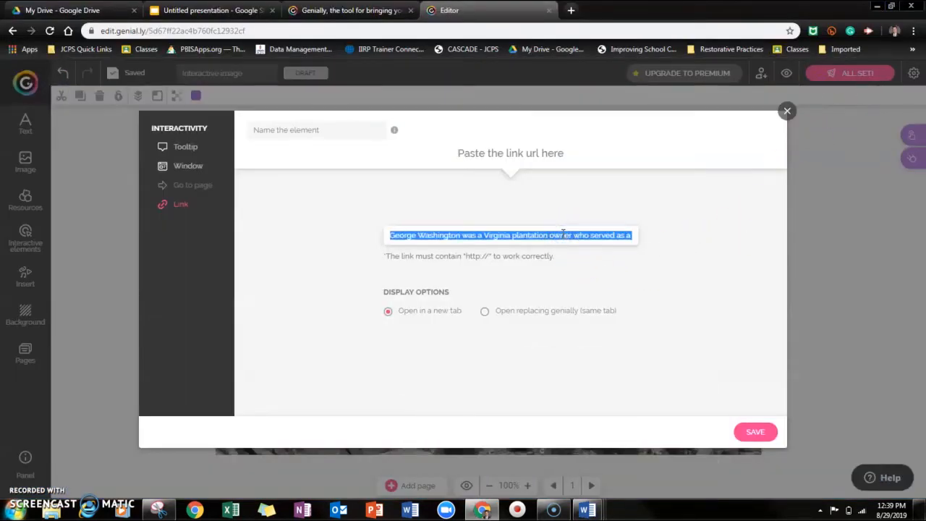
{"action": "type", "text": "https://youtu.be/Z-M1-VqEEPA"}
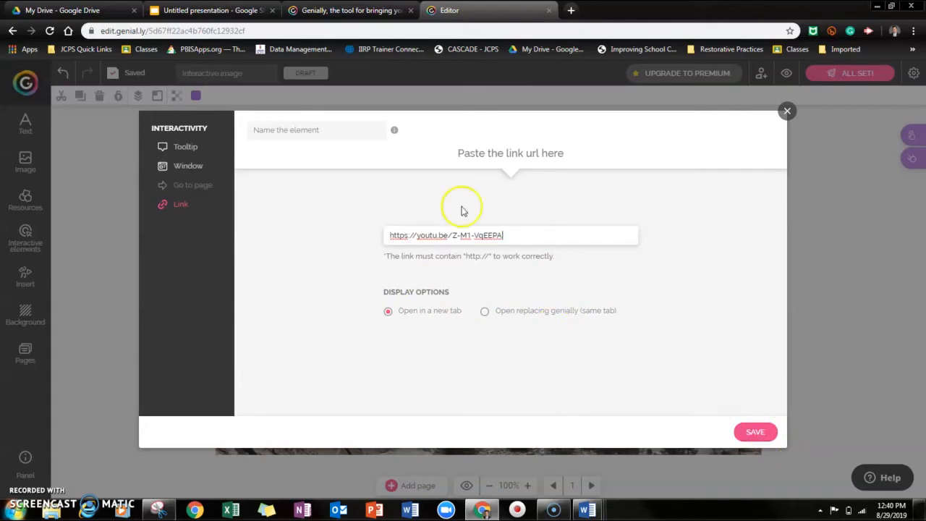
{"action": "left_click", "coordinate": [754, 434]}
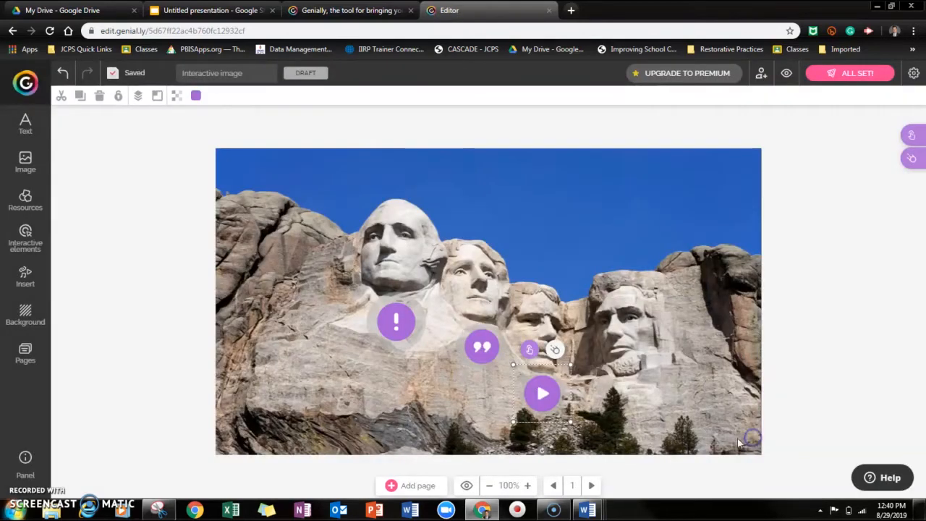
{"action": "left_click", "coordinate": [544, 372]}
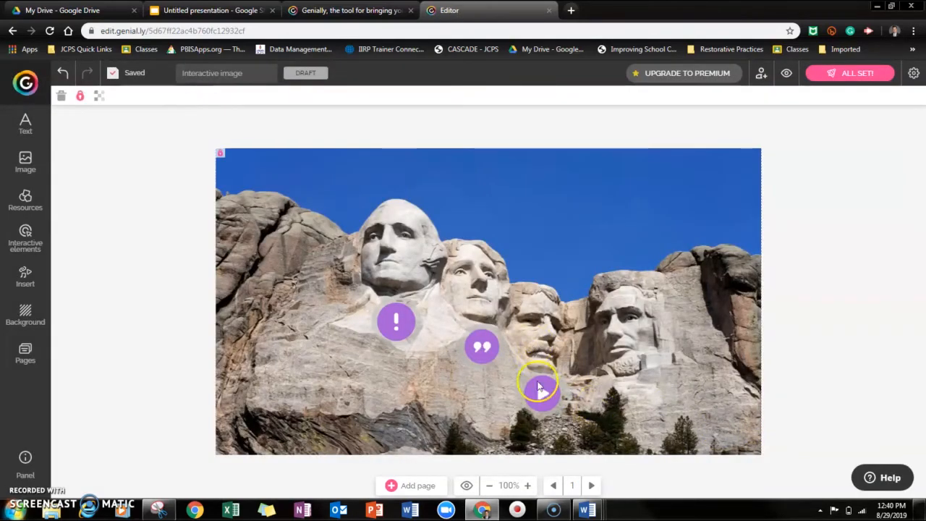
- Insert a purple picture button from the interactive Buttons collection and place it enlarged beside Abraham Lincoln's face
{"action": "left_click", "coordinate": [27, 242]}
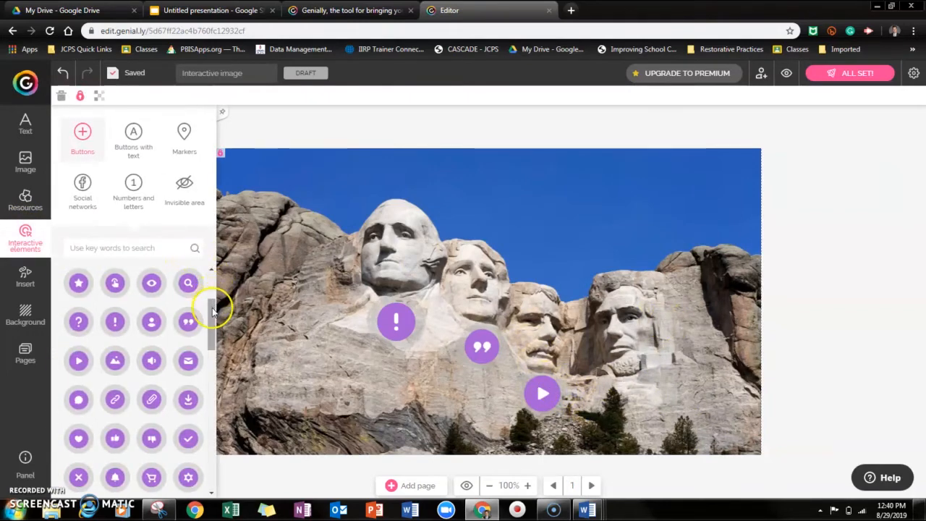
{"action": "left_click_drag", "start_coordinate": [212, 309], "coordinate": [212, 318]}
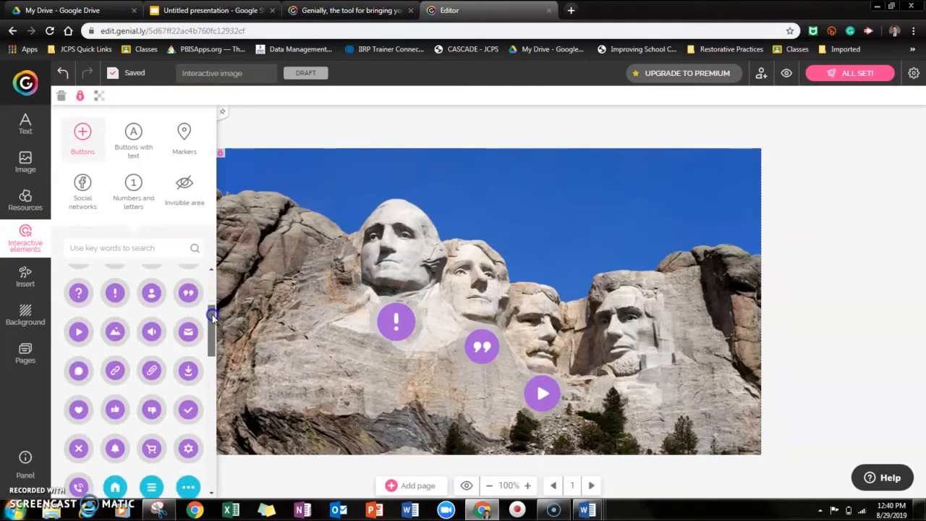
{"action": "left_click", "coordinate": [116, 331]}
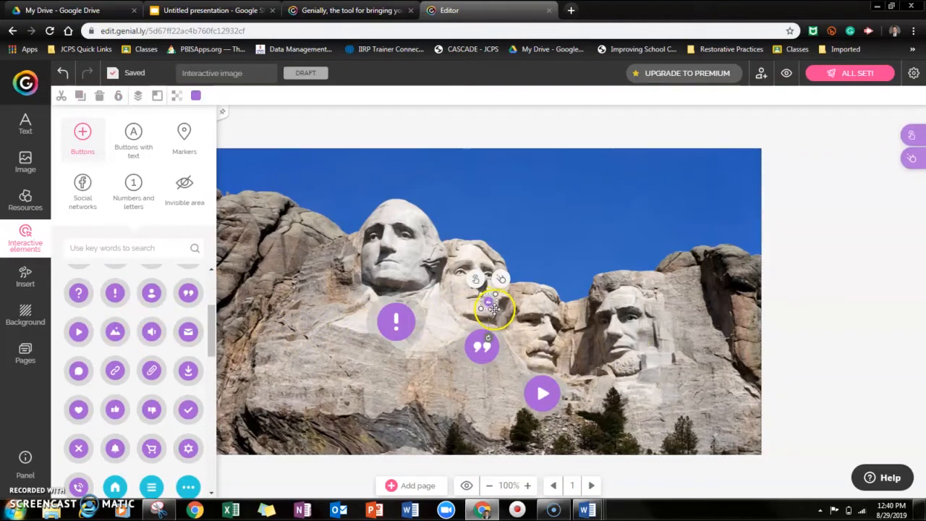
{"action": "left_click_drag", "start_coordinate": [506, 317], "coordinate": [722, 342]}
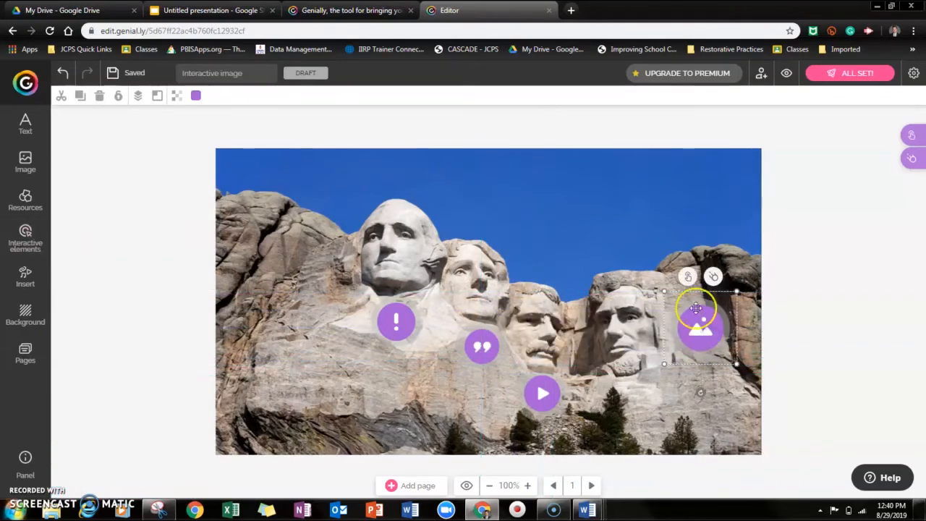
- Give the picture button beside Lincoln a window and insert the green wooded memorial photo from Mt.Rushmore Project's Lincoln Pictures folder
{"action": "left_click", "coordinate": [687, 281]}
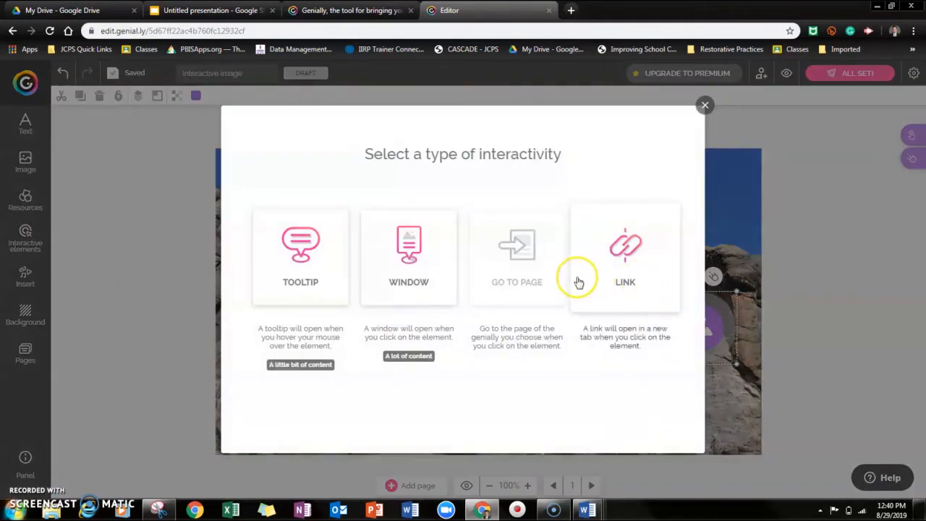
{"action": "left_click", "coordinate": [416, 275]}
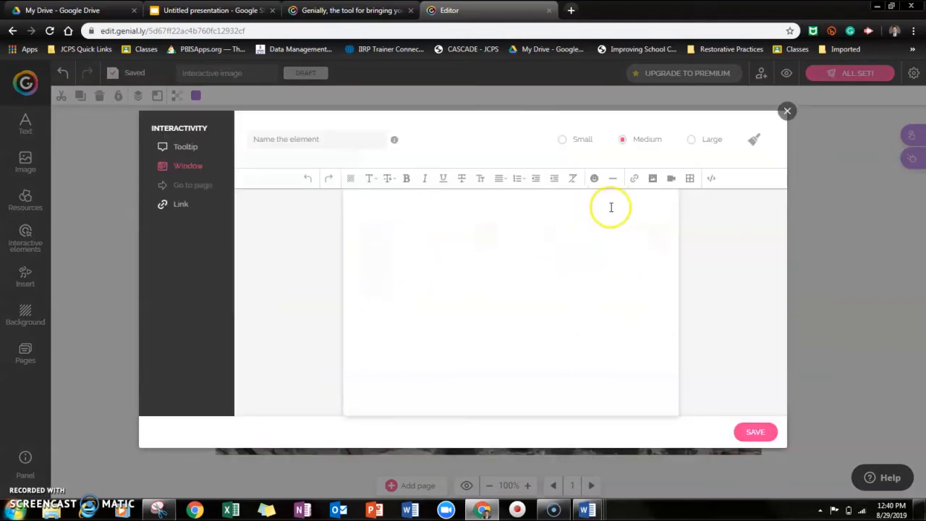
{"action": "left_click", "coordinate": [654, 178]}
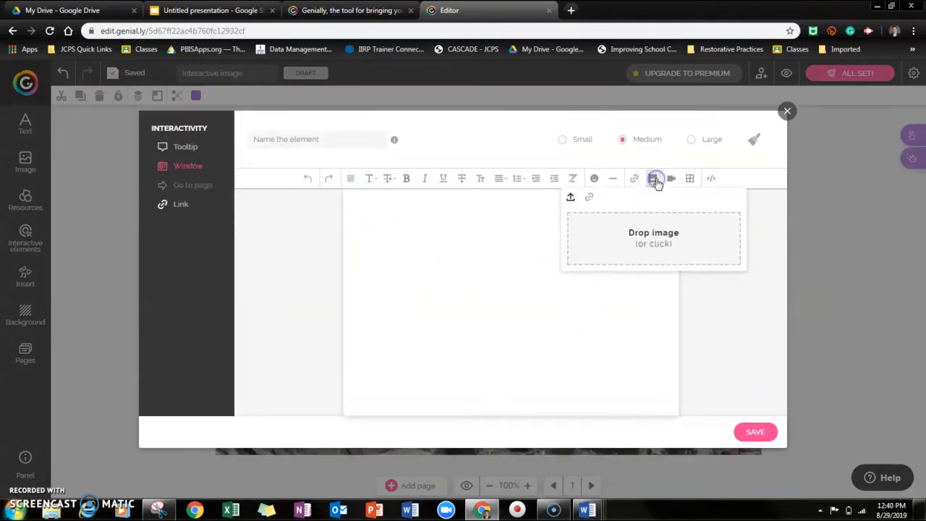
{"action": "left_click", "coordinate": [646, 233]}
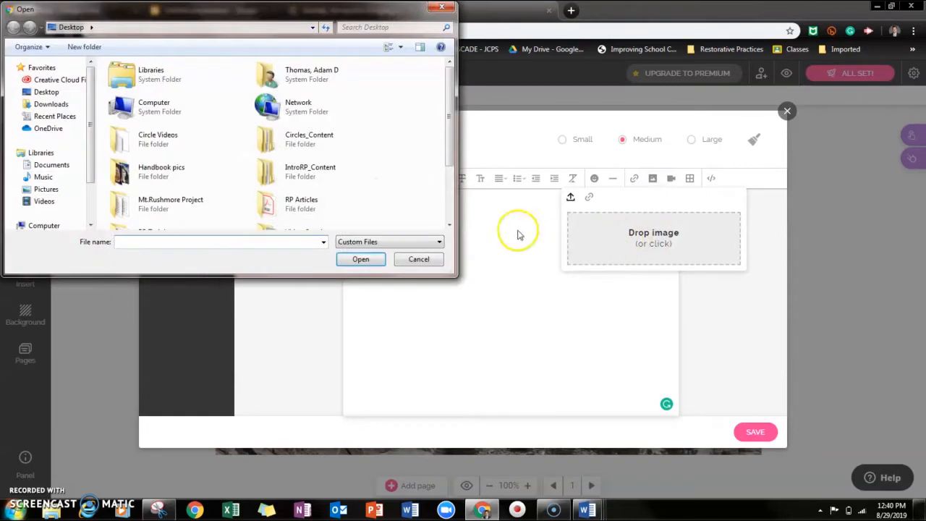
{"action": "left_click_drag", "start_coordinate": [450, 145], "coordinate": [454, 171]}
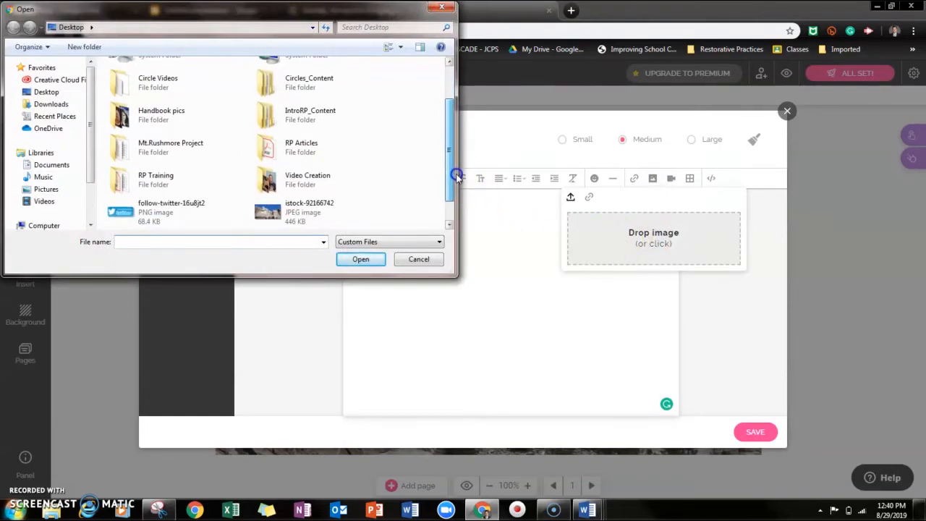
{"action": "double_click", "coordinate": [161, 144]}
{"action": "double_click", "coordinate": [145, 81]}
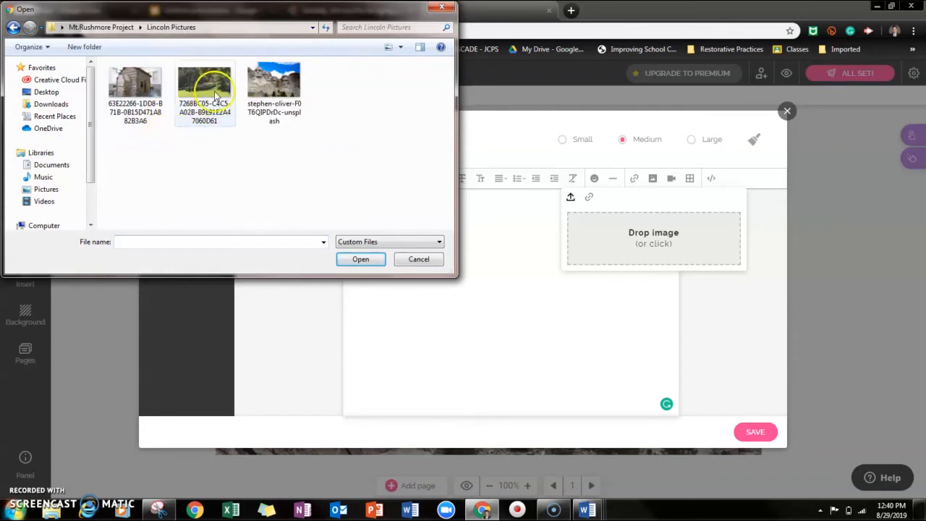
{"action": "left_click", "coordinate": [207, 84]}
{"action": "left_click", "coordinate": [371, 259]}
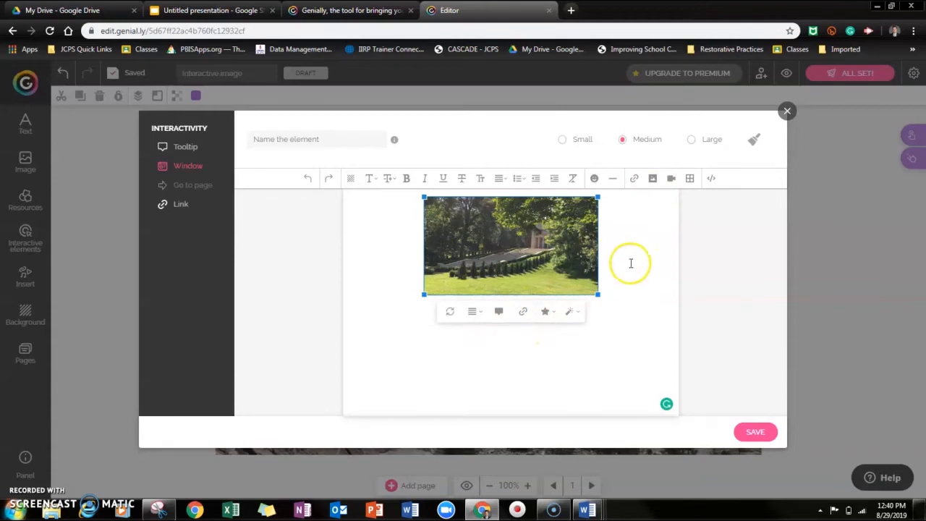
- Add the log cabin photo from the Lincoln Pictures folder below the memorial photo and save the window
{"action": "left_click", "coordinate": [640, 240]}
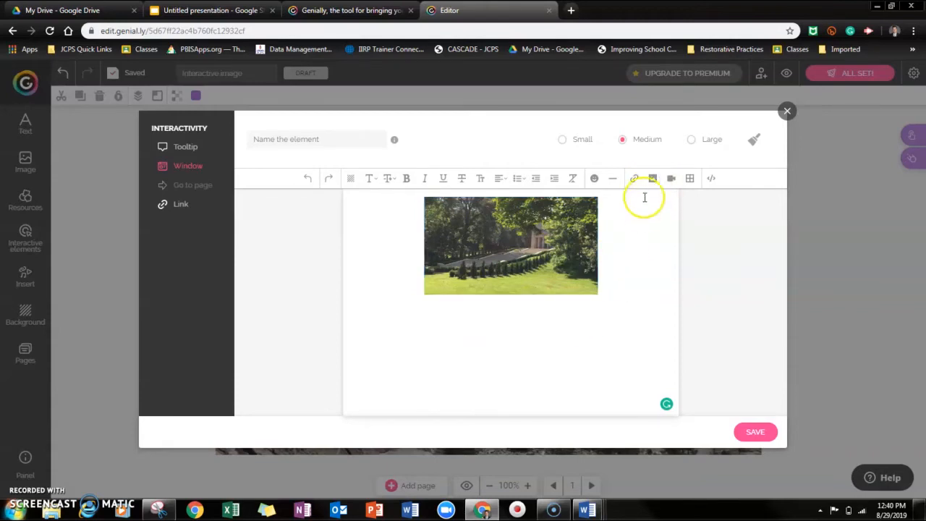
{"action": "left_click", "coordinate": [651, 178]}
{"action": "left_click", "coordinate": [631, 240]}
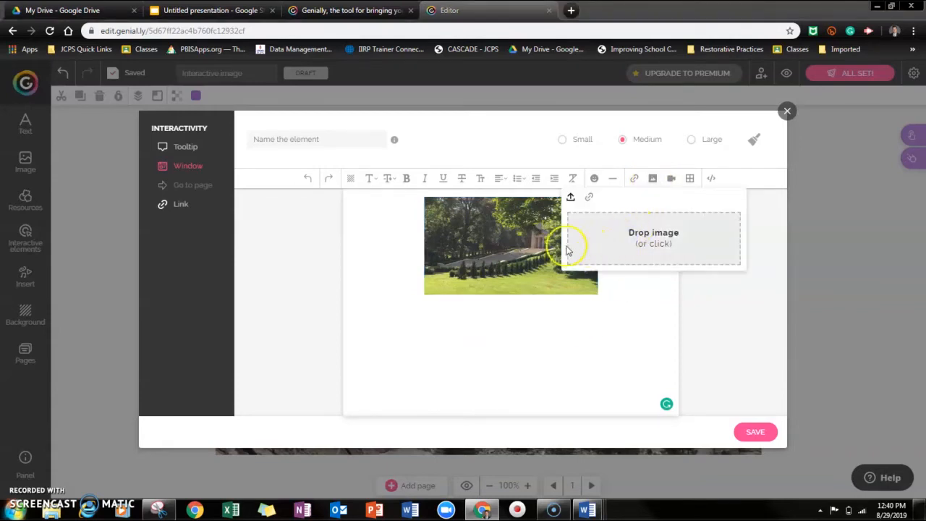
{"action": "left_click", "coordinate": [135, 87]}
{"action": "left_click", "coordinate": [354, 265]}
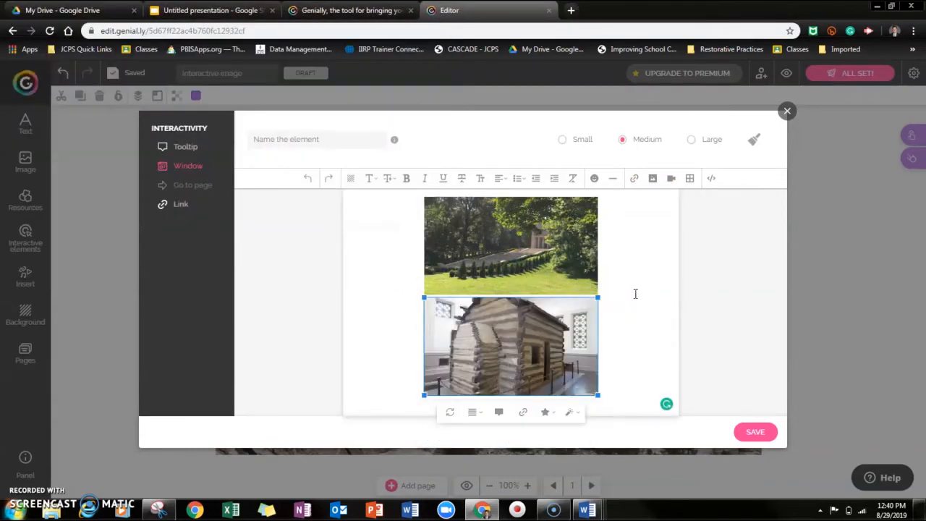
{"action": "left_click", "coordinate": [634, 293]}
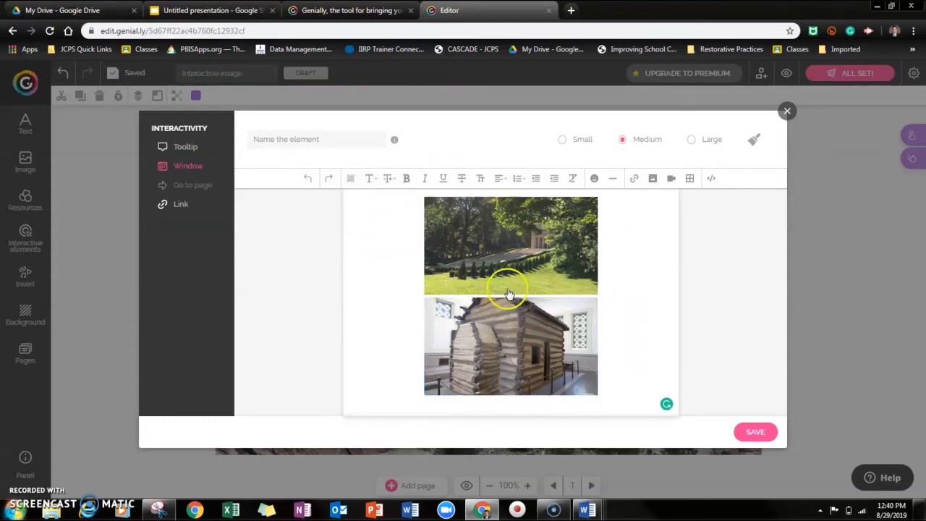
{"action": "left_click", "coordinate": [752, 434]}
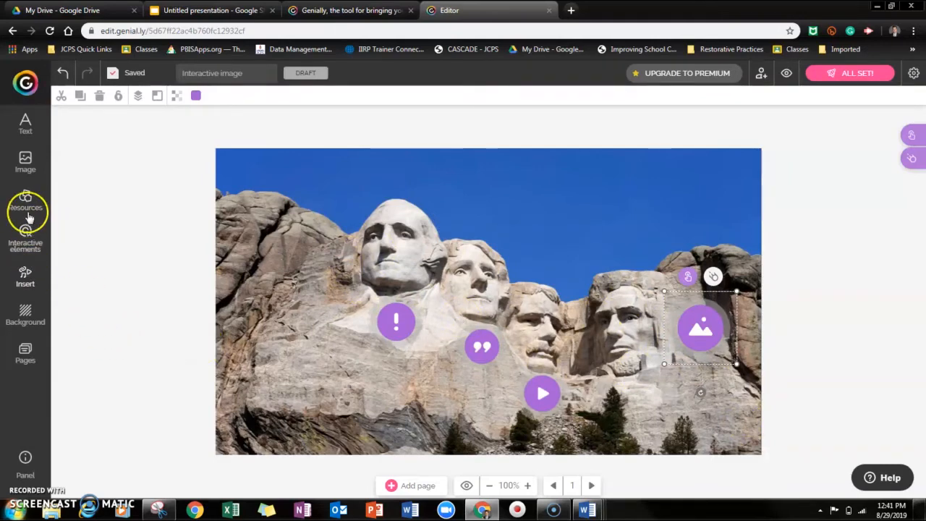
- Place the script-style "Awesome title" text preset on the blue sky above the presidents
{"action": "left_click", "coordinate": [25, 123]}
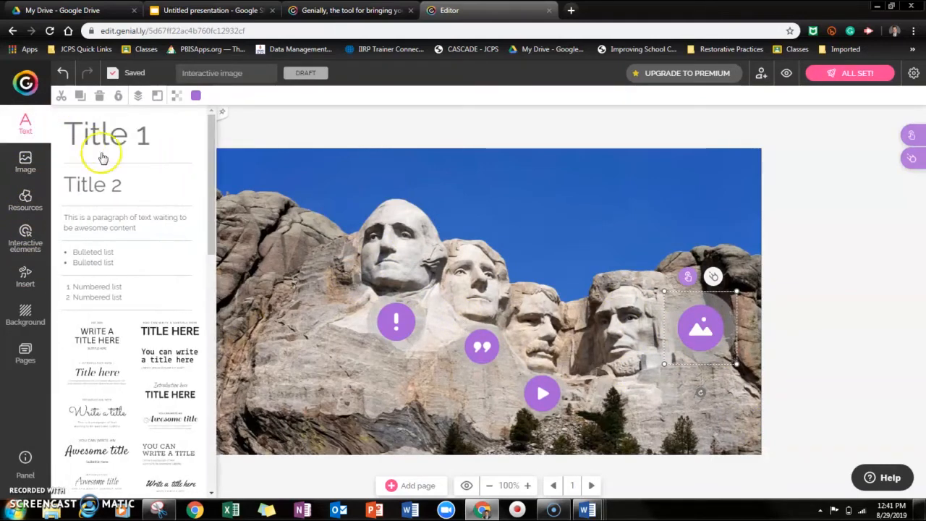
{"action": "left_click", "coordinate": [104, 454]}
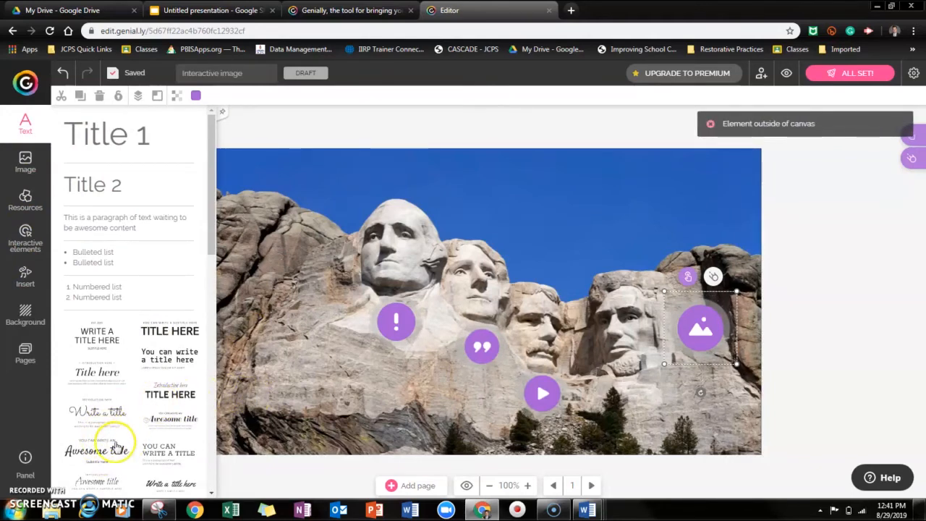
{"action": "left_click_drag", "start_coordinate": [116, 450], "coordinate": [497, 188]}
- Replace the "Awesome title" text with "My History Project"
{"action": "left_click", "coordinate": [541, 214]}
{"action": "double_click", "coordinate": [544, 214]}
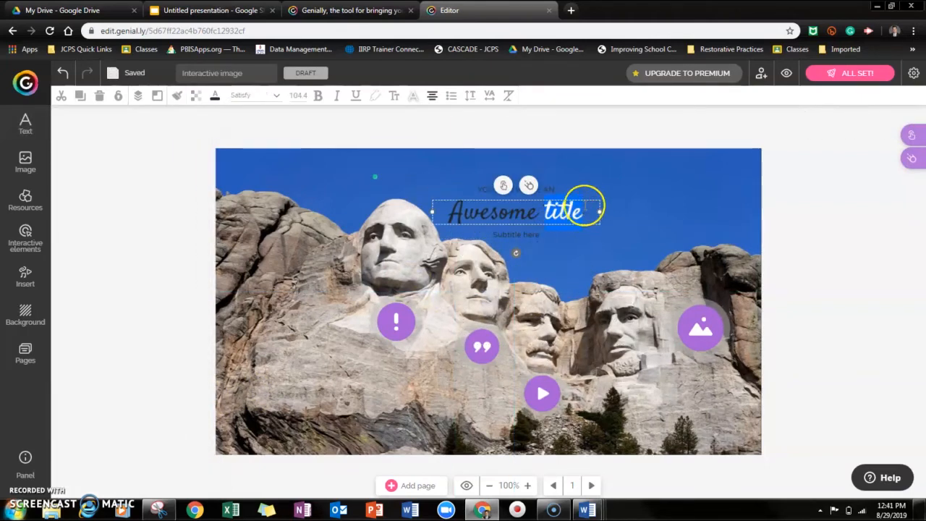
{"action": "key", "text": "BackSpace"}
{"action": "key", "text": "BackSpace"}
{"action": "key", "text": "BackSpace"}
{"action": "key", "text": "BackSpace"}
{"action": "key", "text": "BackSpace"}
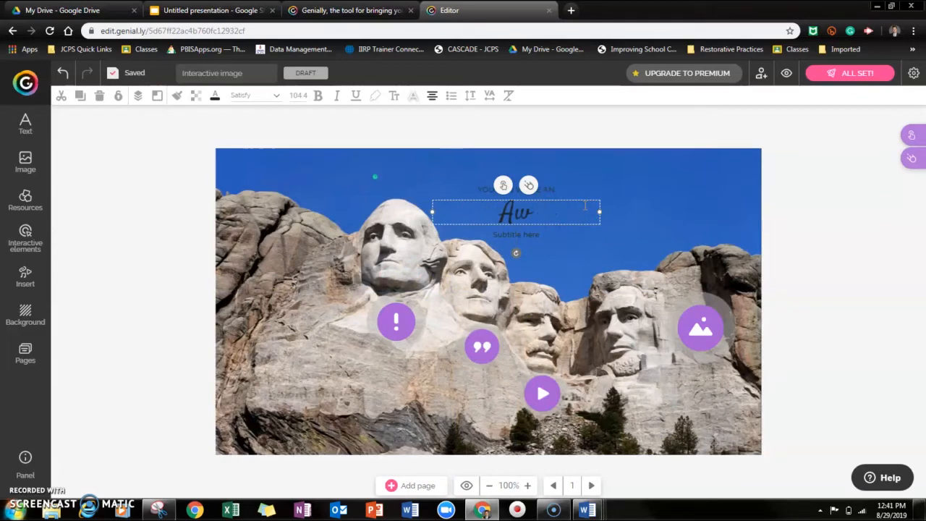
{"action": "type", "text": "My His"}
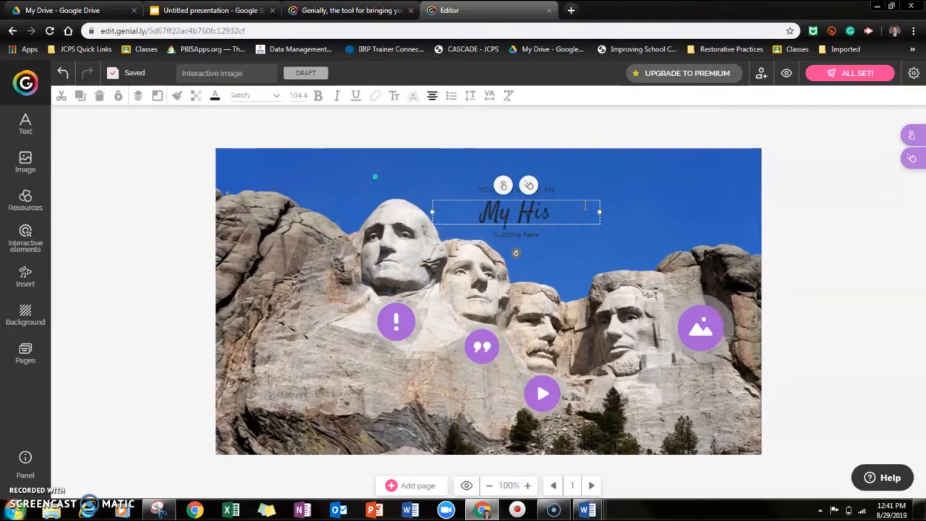
{"action": "type", "text": "tory Project"}
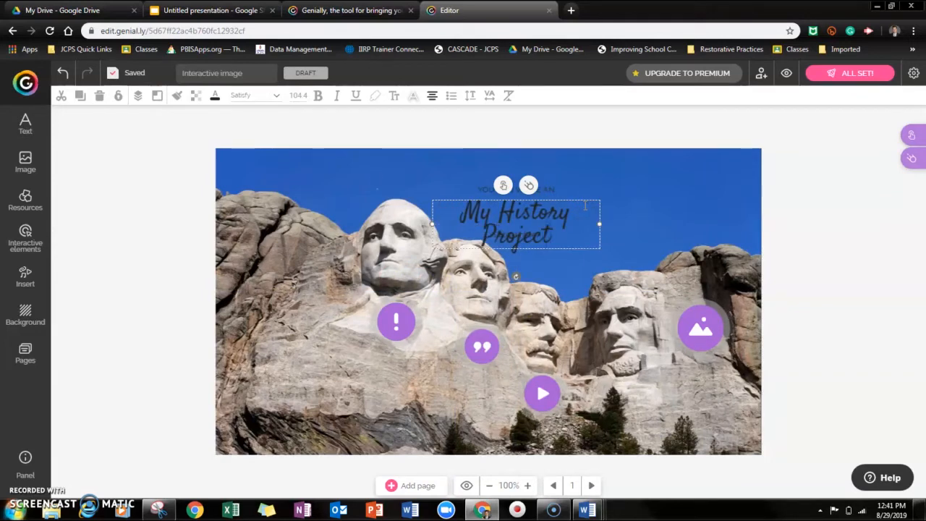
- Set the "My History Project" title's font size to 200 px and widen its text box so it wraps onto two lines
{"action": "left_click_drag", "start_coordinate": [558, 238], "coordinate": [493, 230]}
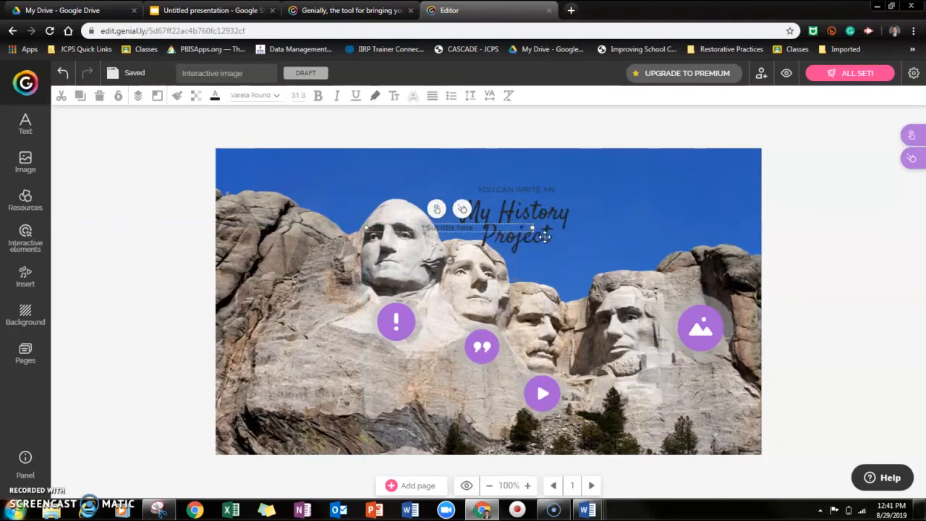
{"action": "left_click", "coordinate": [554, 237]}
{"action": "left_click_drag", "start_coordinate": [538, 236], "coordinate": [458, 208]}
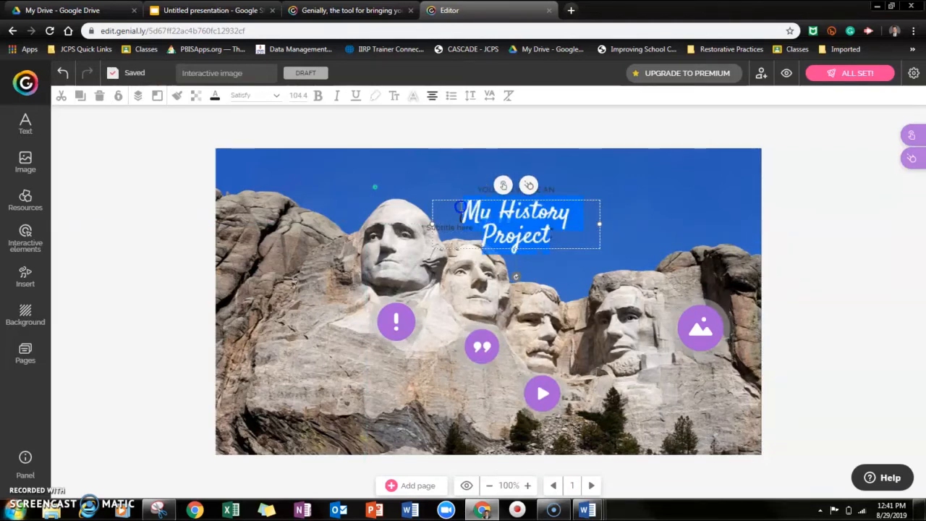
{"action": "left_click", "coordinate": [299, 101]}
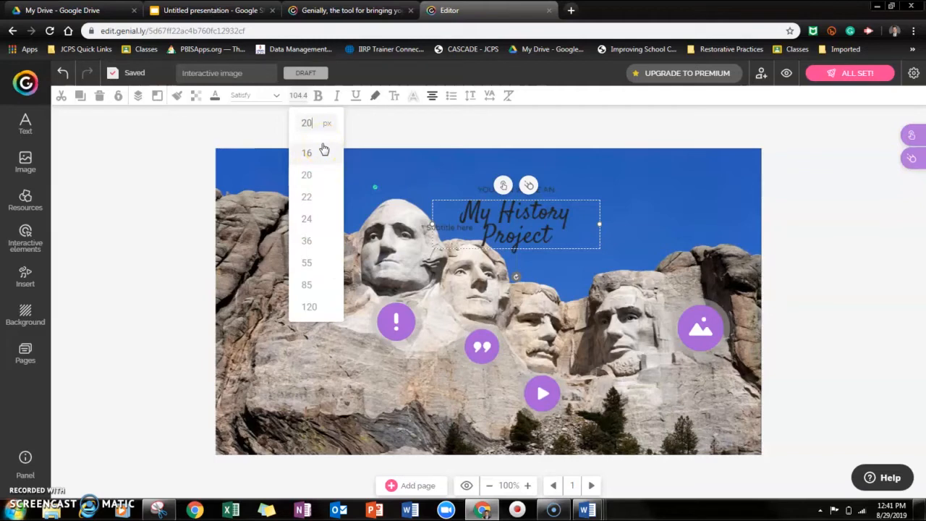
{"action": "type", "text": "200"}
{"action": "key", "text": "Return"}
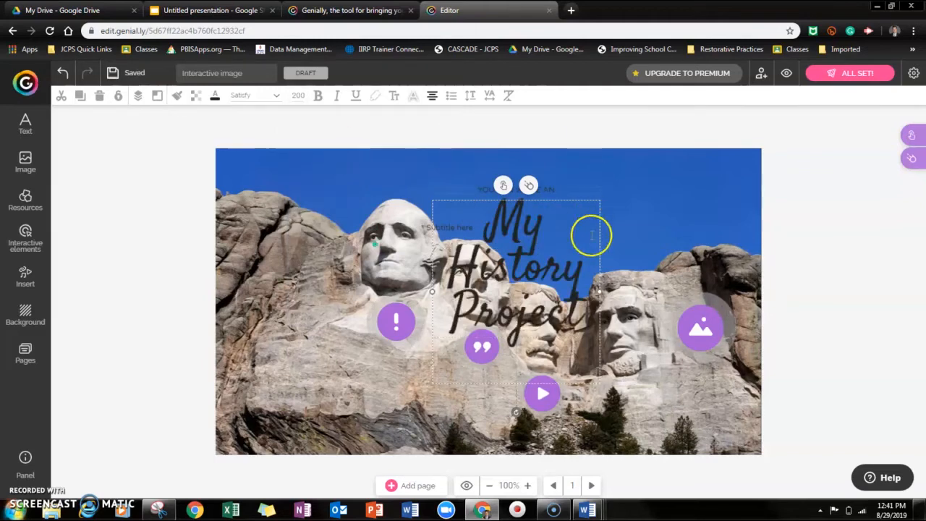
{"action": "left_click_drag", "start_coordinate": [600, 291], "coordinate": [648, 293]}
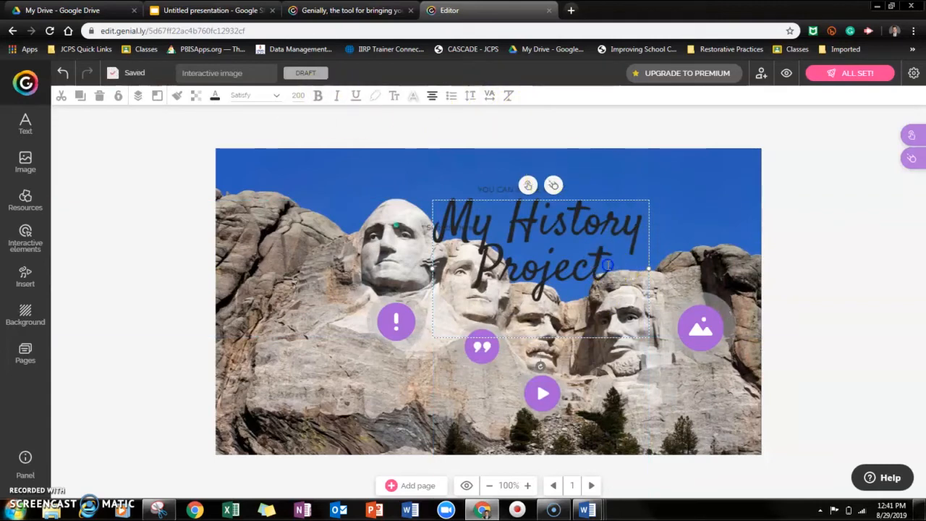
- Make the "My History Project" title bold and move it up into the sky above Roosevelt and Lincoln
{"action": "left_click", "coordinate": [450, 221]}
{"action": "left_click_drag", "start_coordinate": [439, 217], "coordinate": [611, 274]}
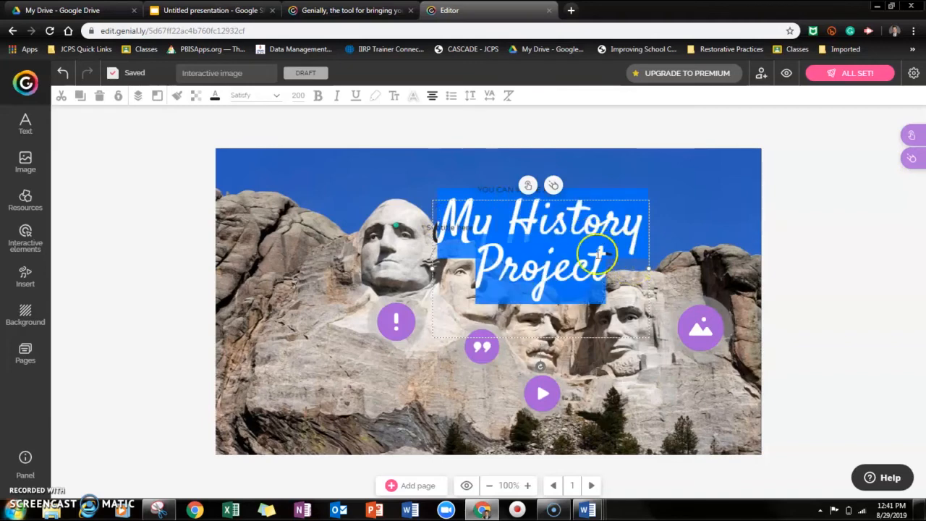
{"action": "left_click", "coordinate": [319, 97]}
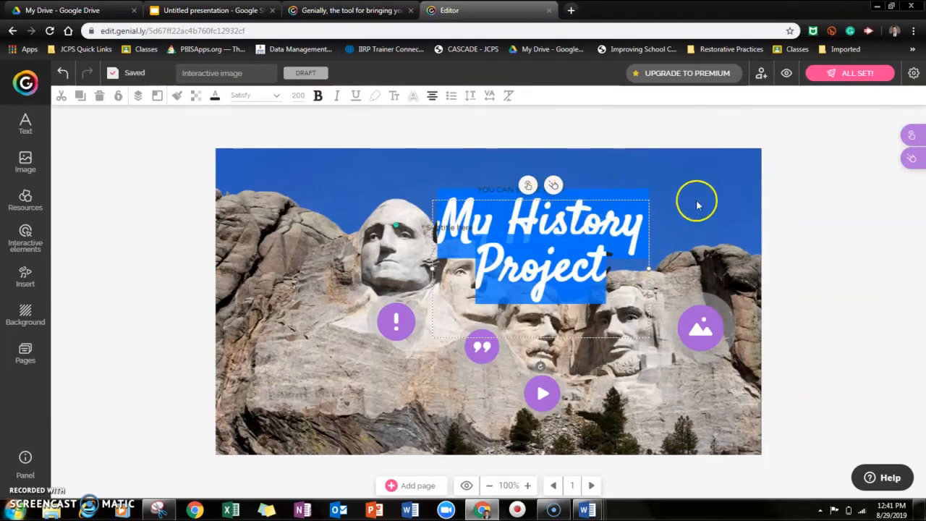
{"action": "left_click", "coordinate": [610, 213]}
{"action": "left_click_drag", "start_coordinate": [620, 209], "coordinate": [668, 190]}
- Delete the leftover "Subtitle here" and "YOU CAN WRITE AN" text elements of the title preset
{"action": "left_click", "coordinate": [443, 246]}
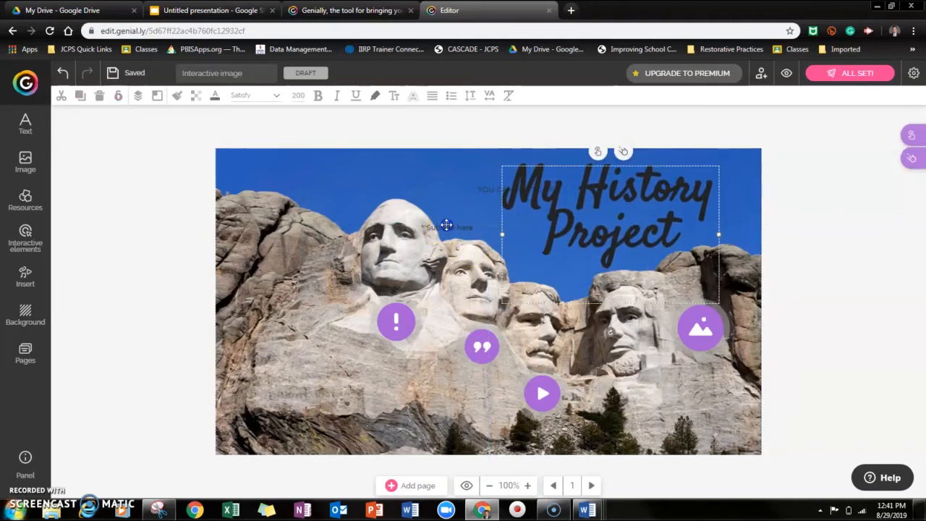
{"action": "left_click", "coordinate": [447, 225]}
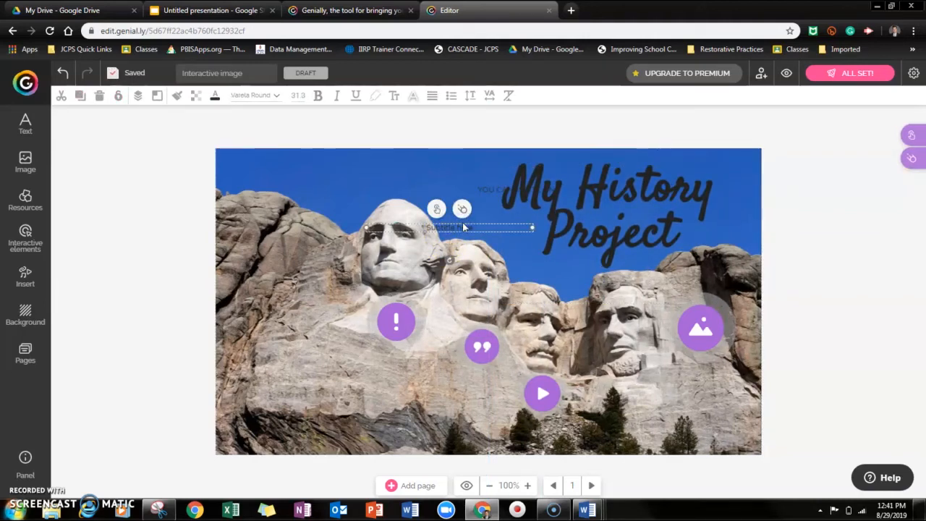
{"action": "left_click", "coordinate": [487, 201]}
{"action": "left_click", "coordinate": [484, 190]}
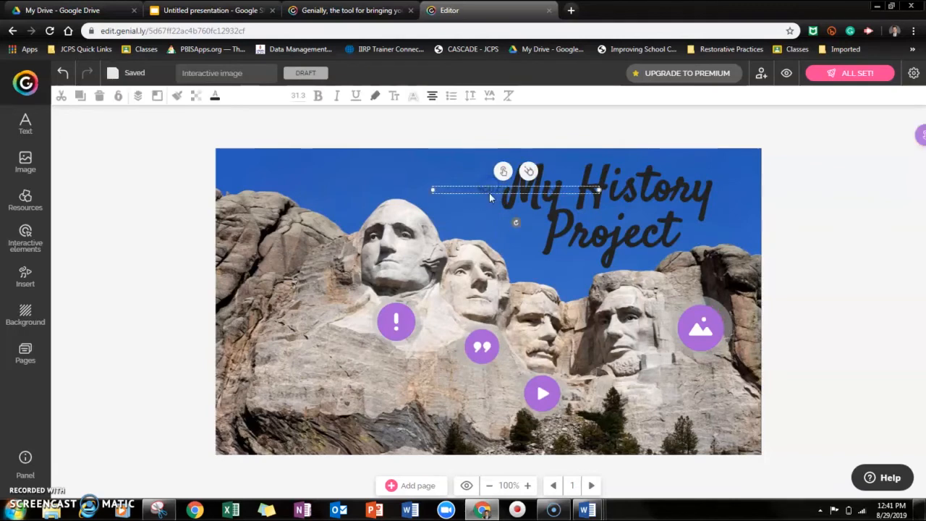
{"action": "key", "text": "Delete"}
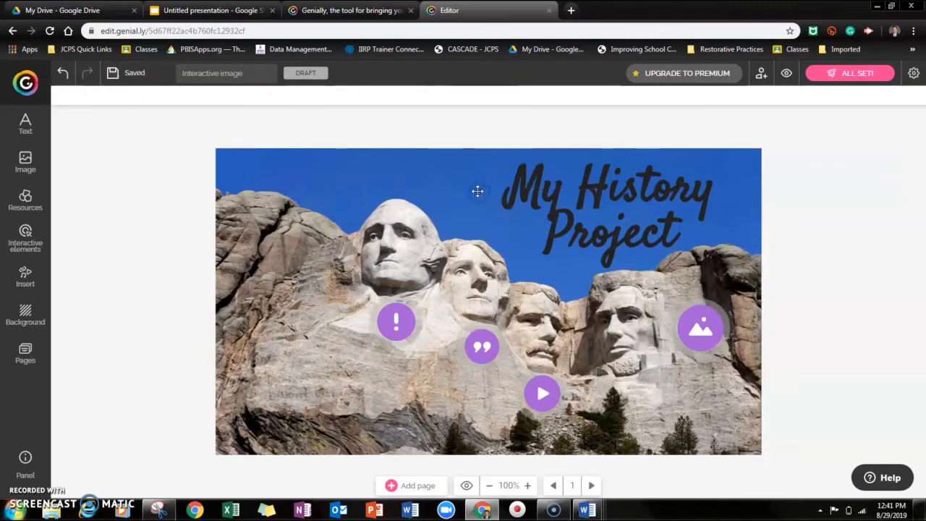